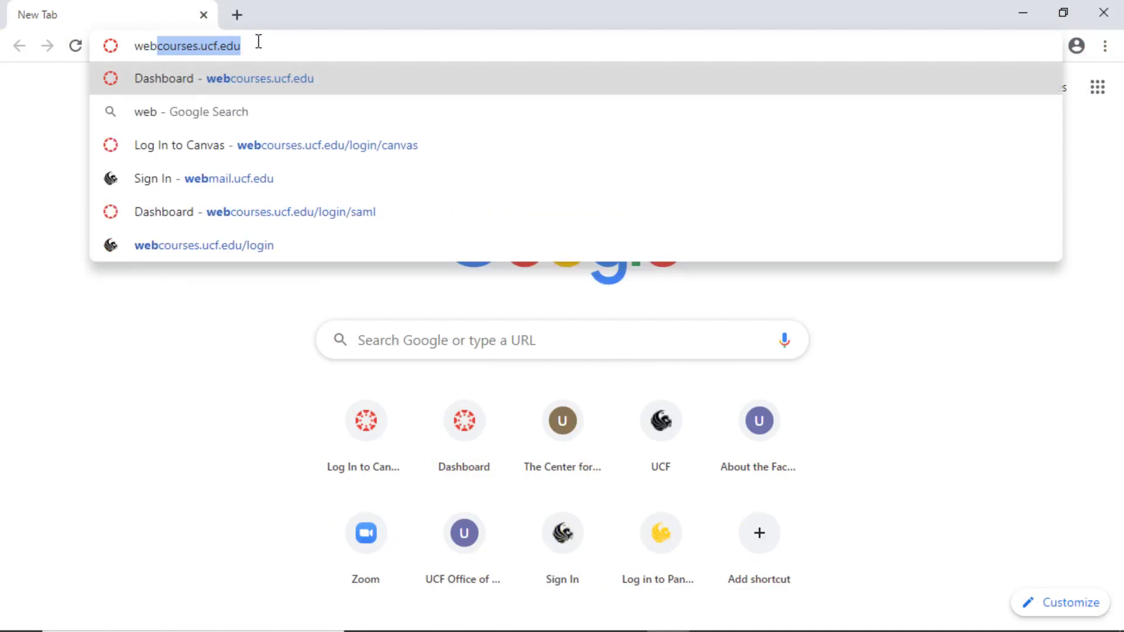
# Sign in at webcourses.ucf.edu with the UCF username and account password.
pyautogui.write('cf.edu')
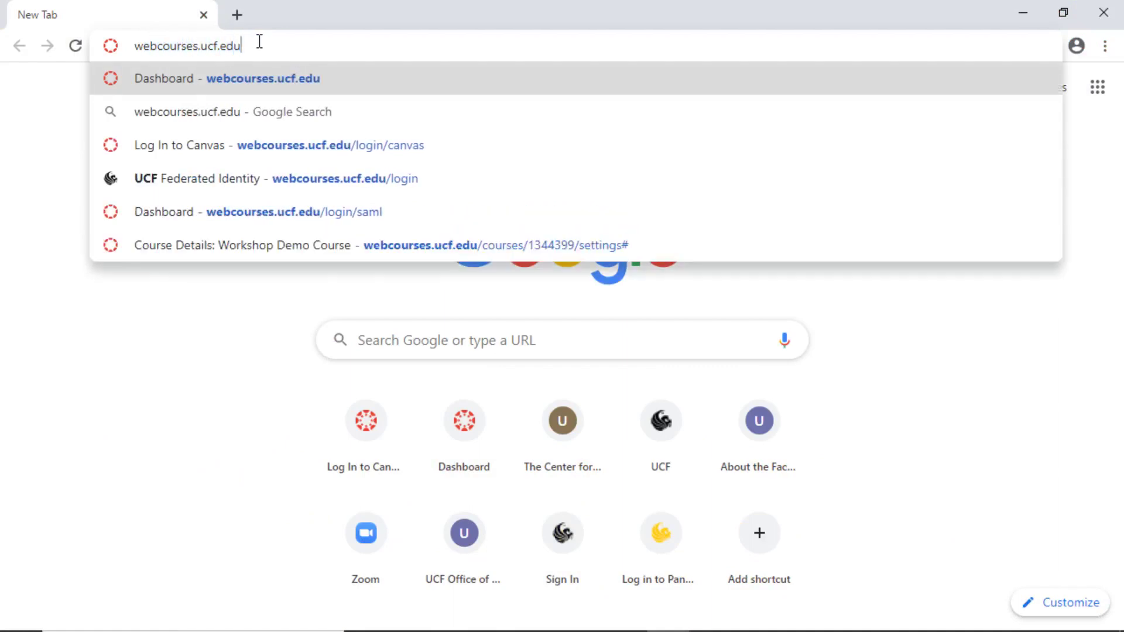
pyautogui.press('Return')
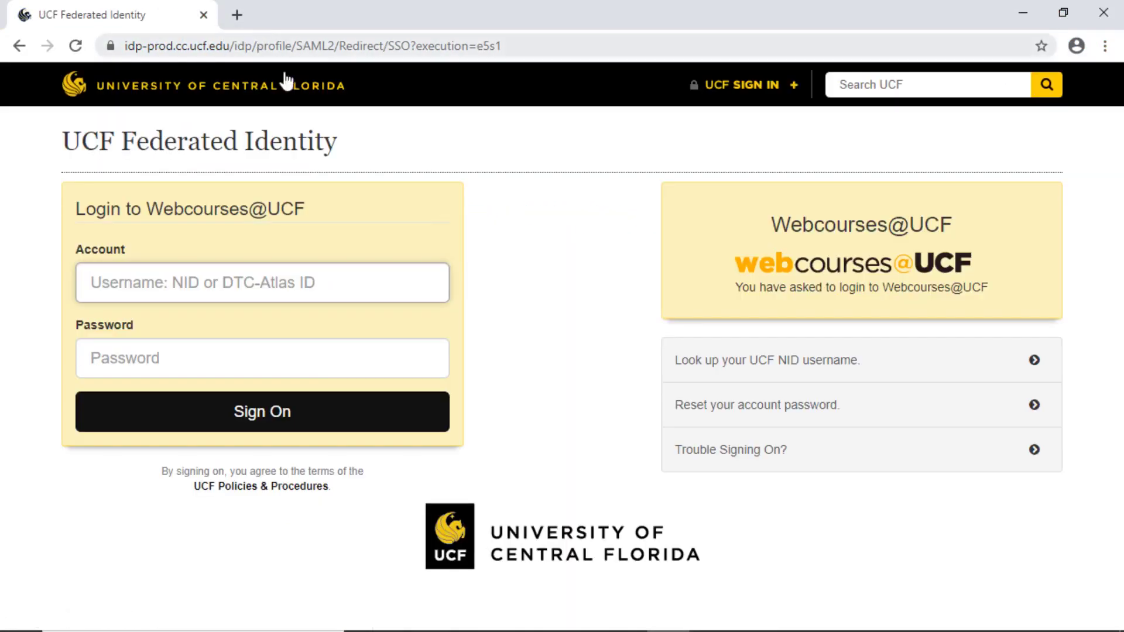
pyautogui.press('Tab')
pyautogui.hotkey('ctrl', 'v')
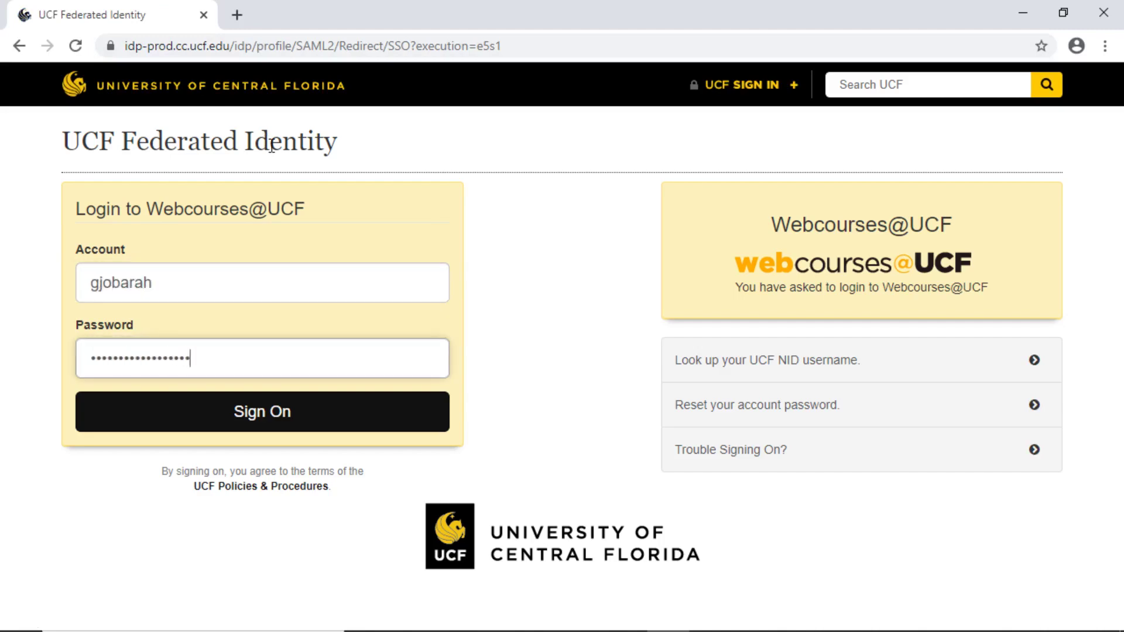
pyautogui.press('Return')
# Enlarge the page and open the Workshop Demo Course from the dashboard.
pyautogui.hotkey('ctrl', '+')
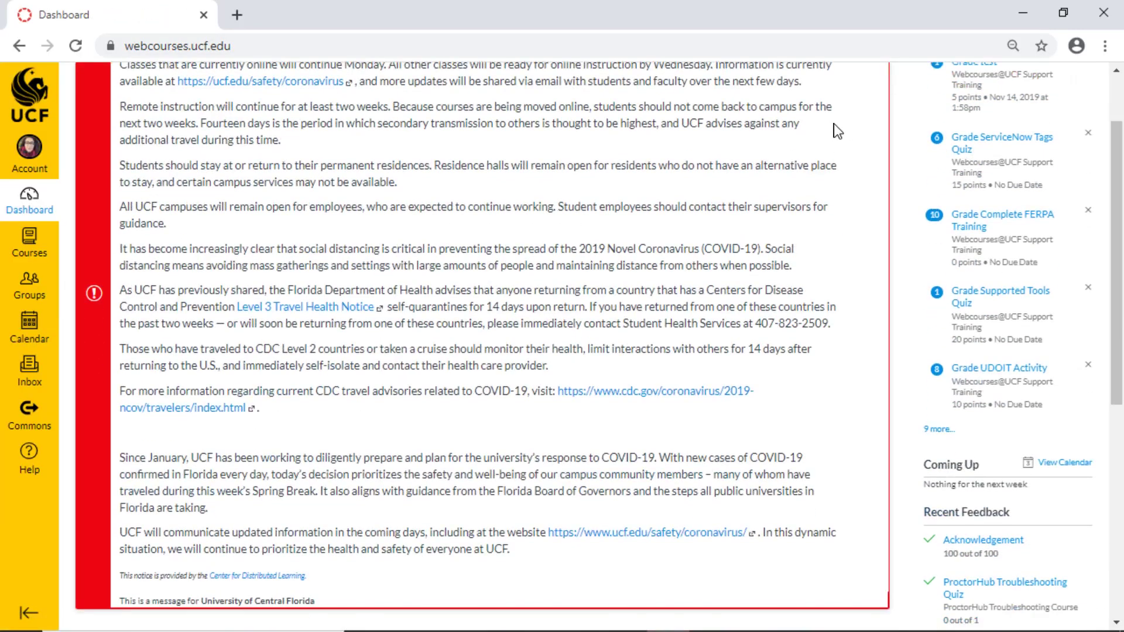
pyautogui.scroll(-6, 819, 123)
pyautogui.click(351, 333)
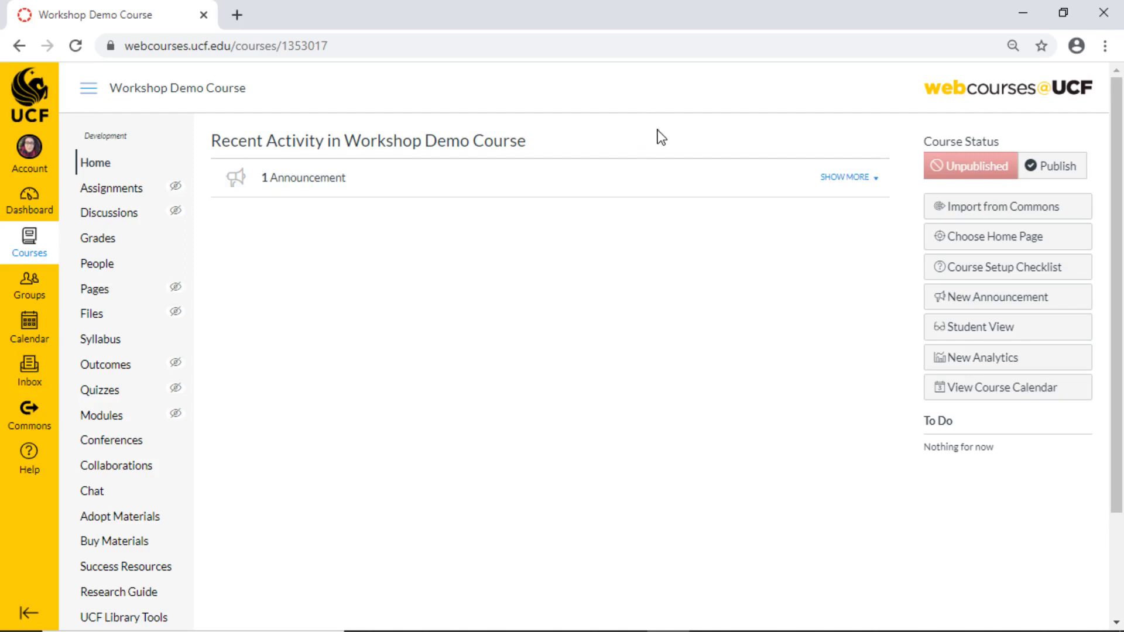
# Publish the Workshop Demo Course and bring up the Choose Course Home Page dialog.
pyautogui.click(1054, 169)
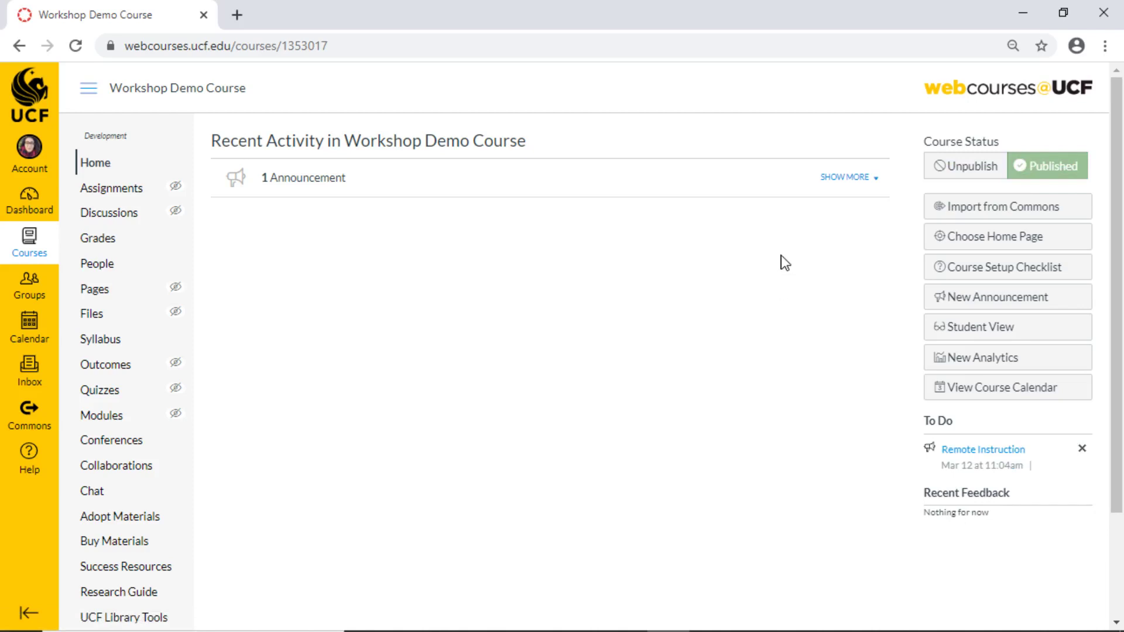
pyautogui.click(1070, 241)
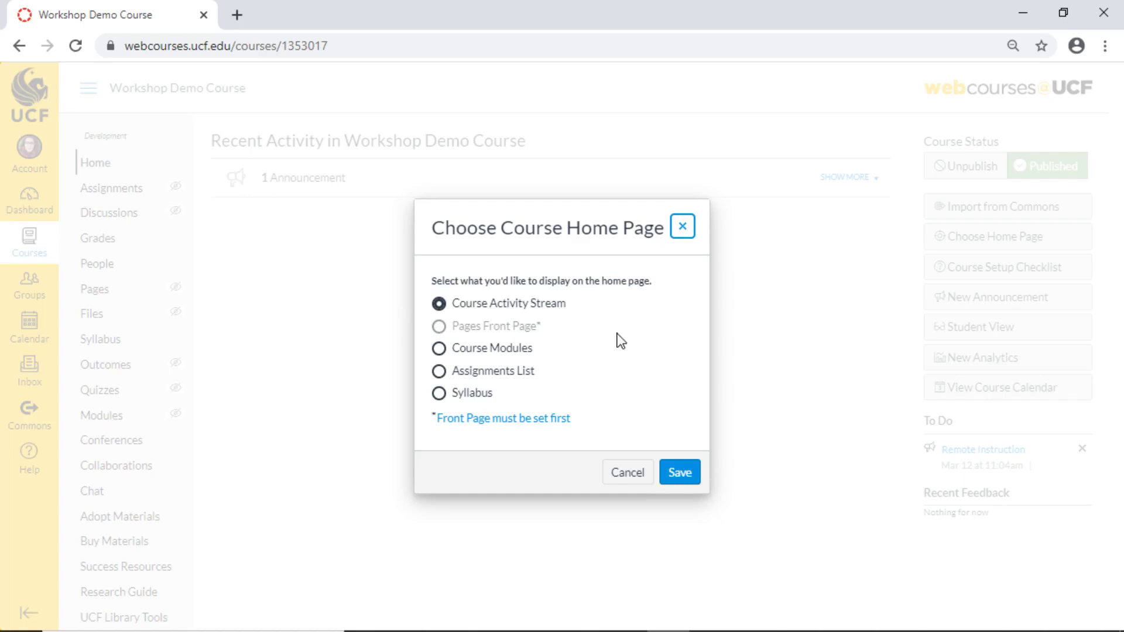
# Save the Course Activity Stream as home page, then read an Inbox conversation.
pyautogui.click(679, 473)
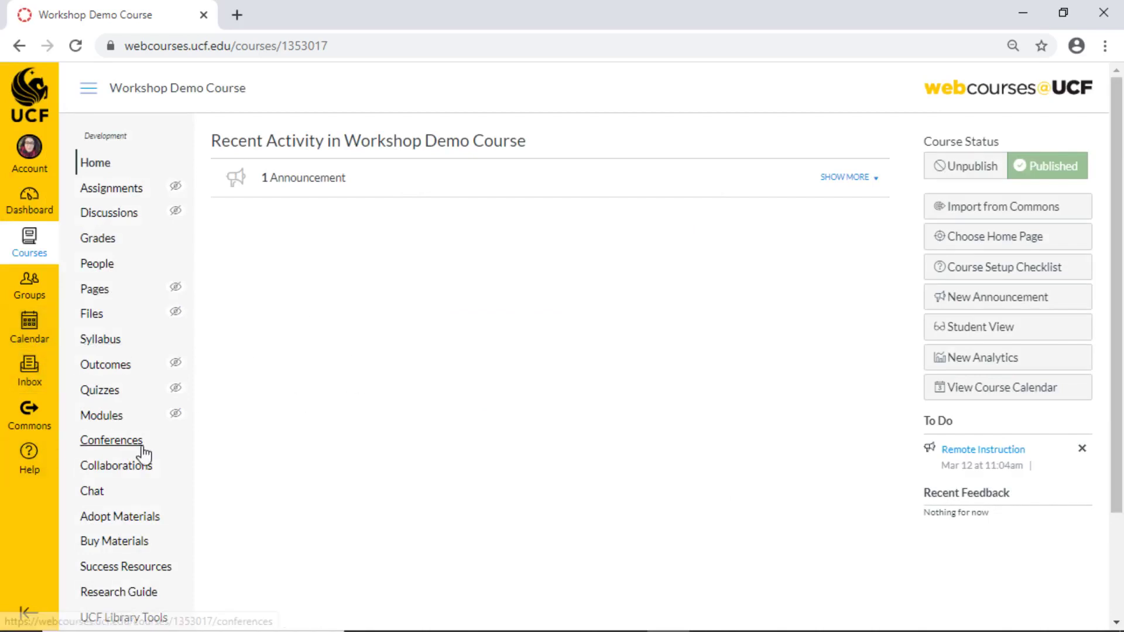
pyautogui.click(30, 378)
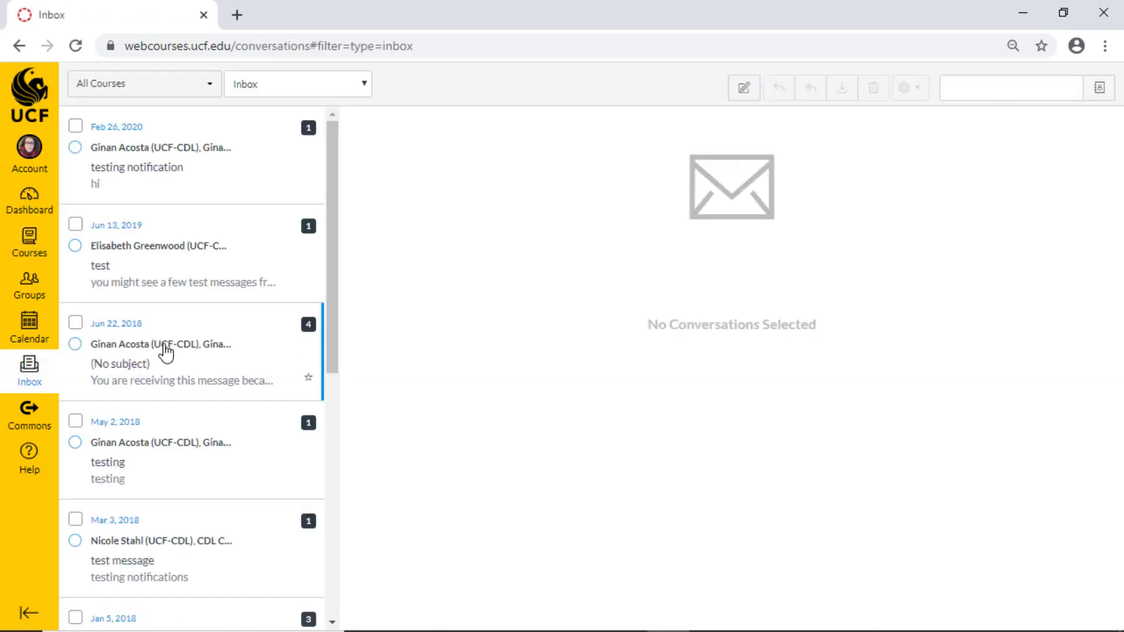
pyautogui.click(256, 169)
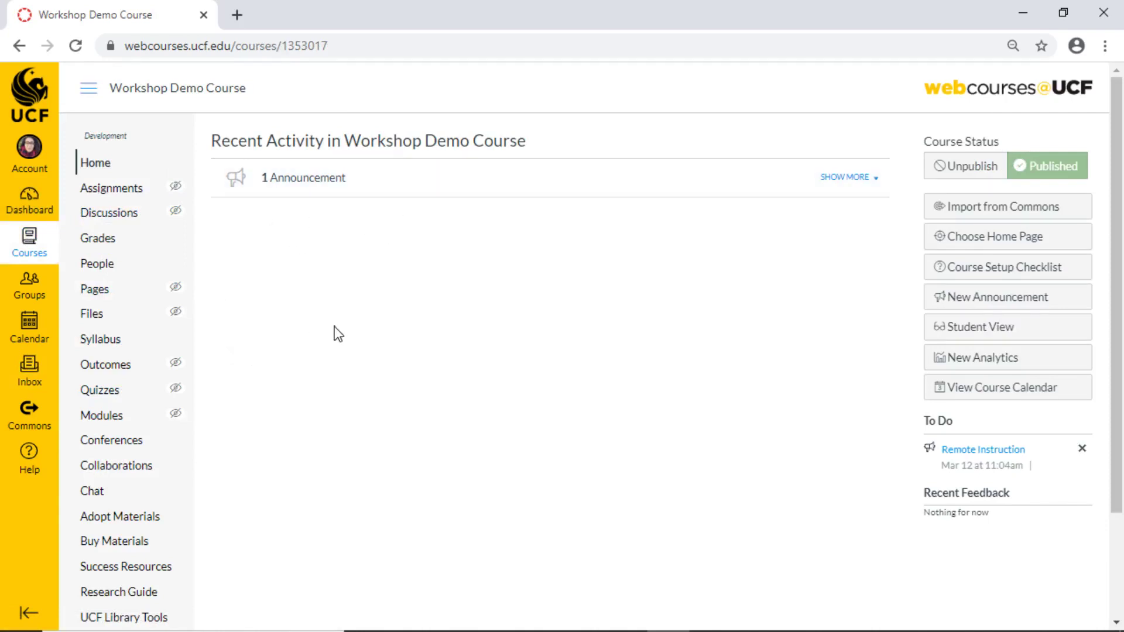
pyautogui.scroll(-3, 110, 489)
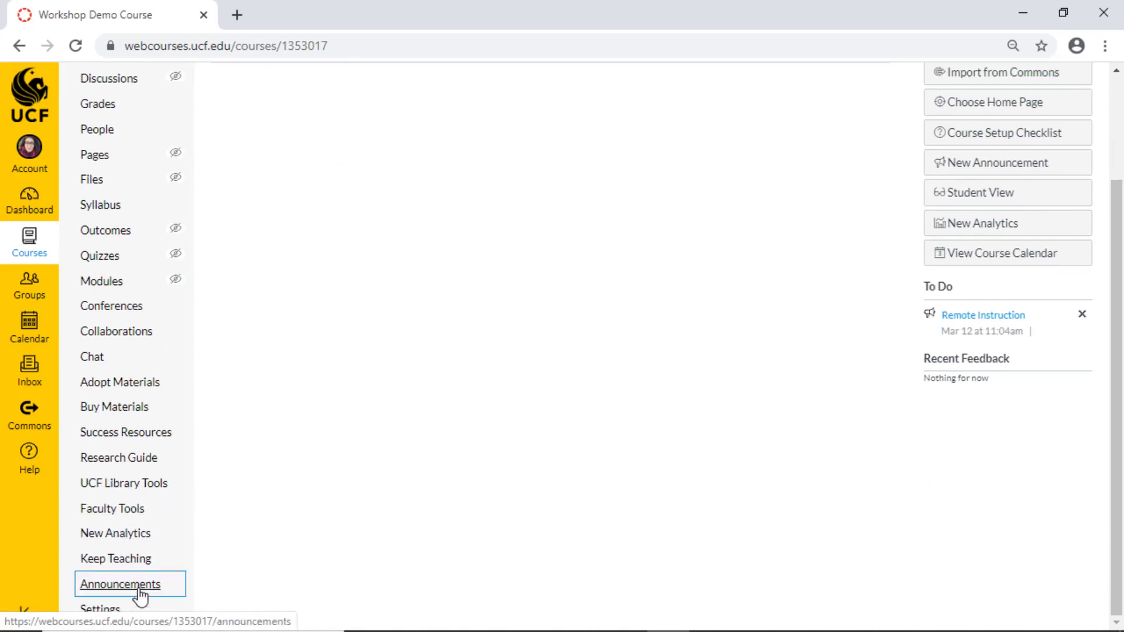
# Post announcement 'Remote Instruction': 'All course content will be posted here in Webcourses@UCF', without delayed posting.
pyautogui.click(138, 585)
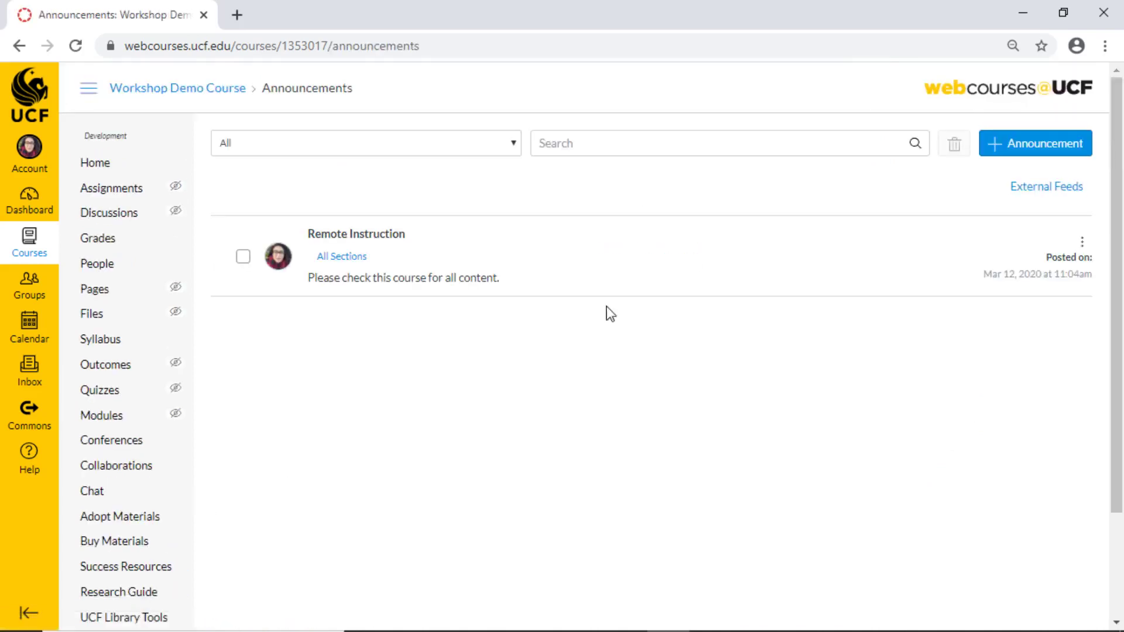
pyautogui.click(1022, 154)
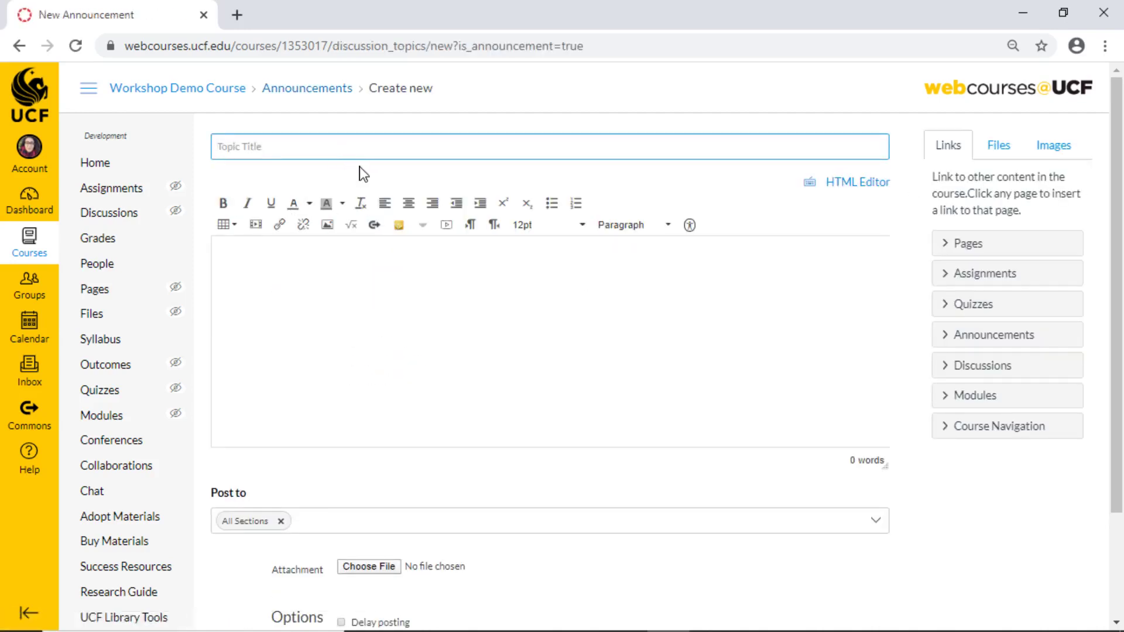
pyautogui.write('Remote Instruction')
pyautogui.click(376, 384)
pyautogui.write('A')
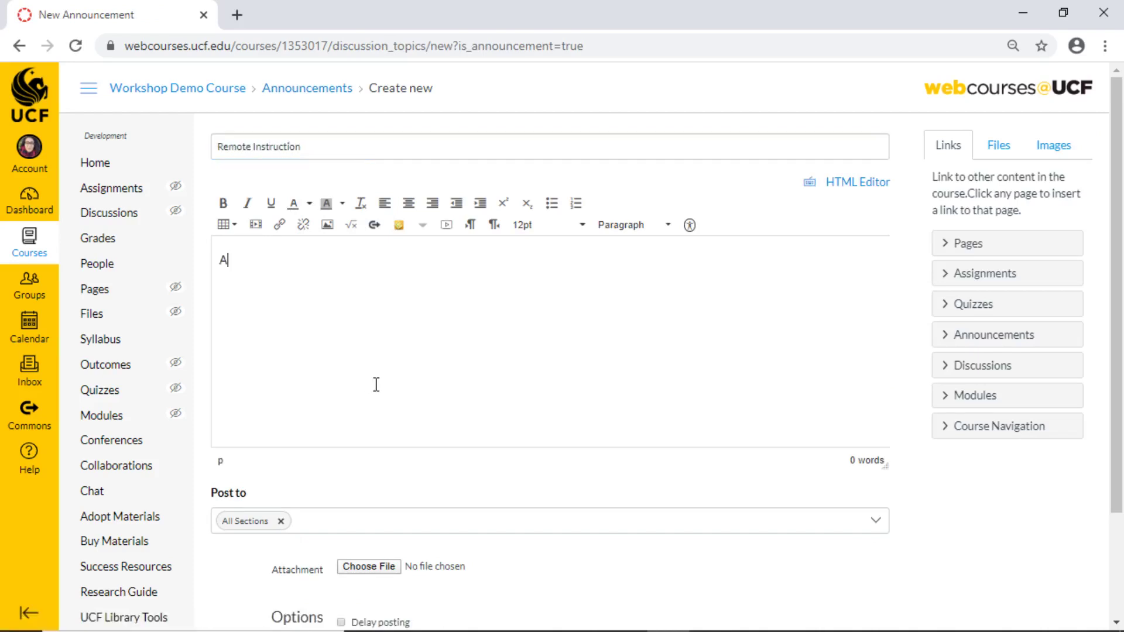
pyautogui.write('ll course content will be posted here in Webcourses@UCF')
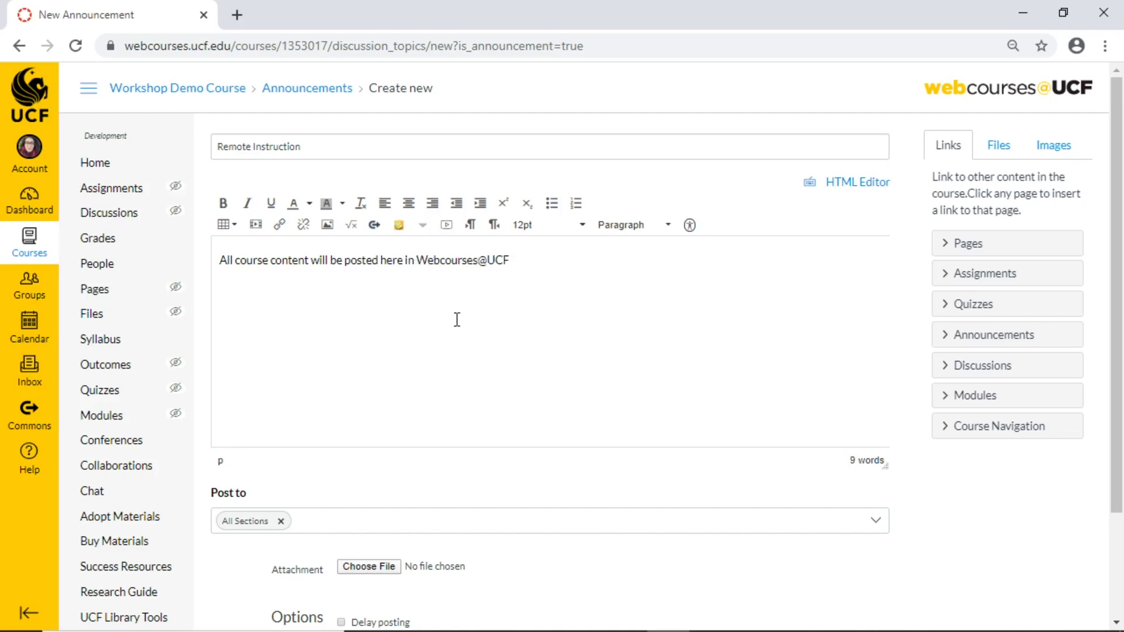
pyautogui.scroll(-3, 484, 294)
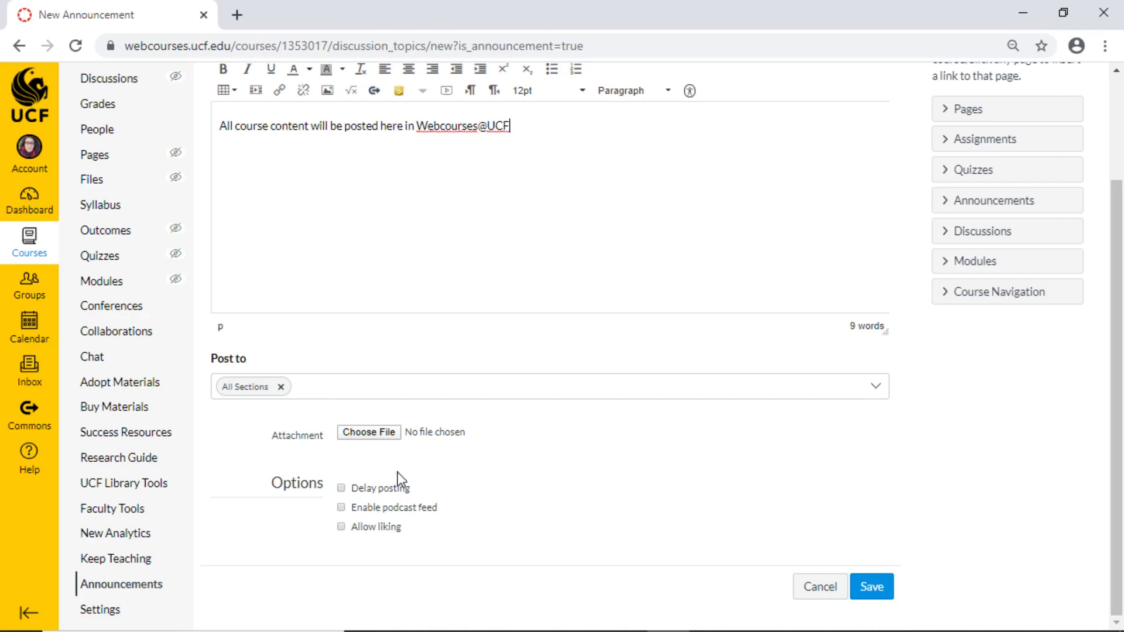
pyautogui.click(375, 487)
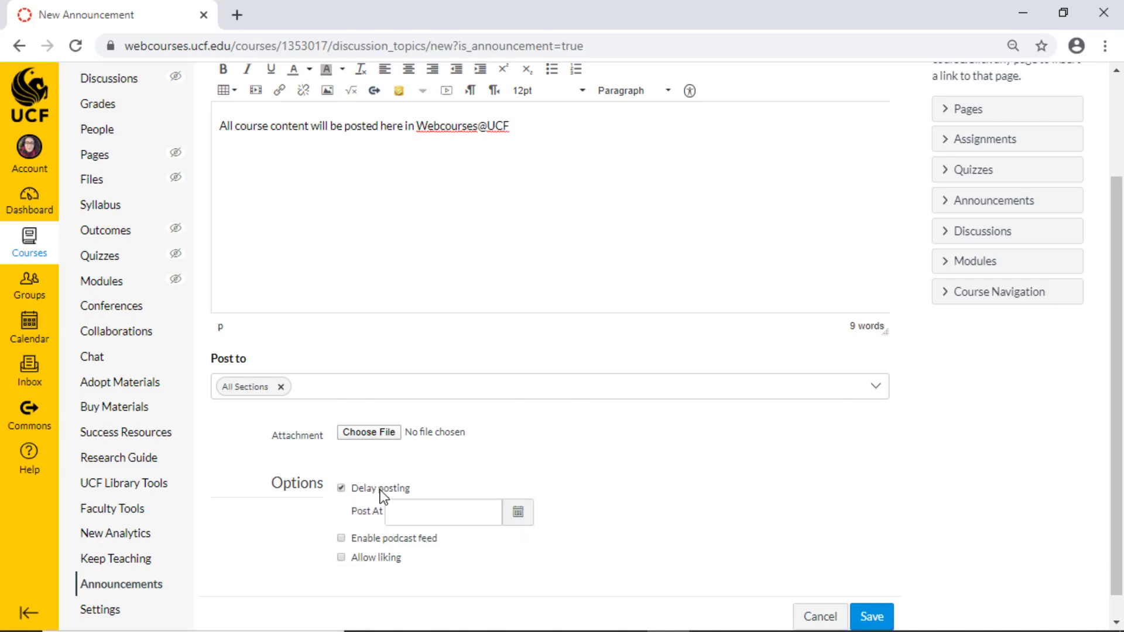
pyautogui.click(371, 488)
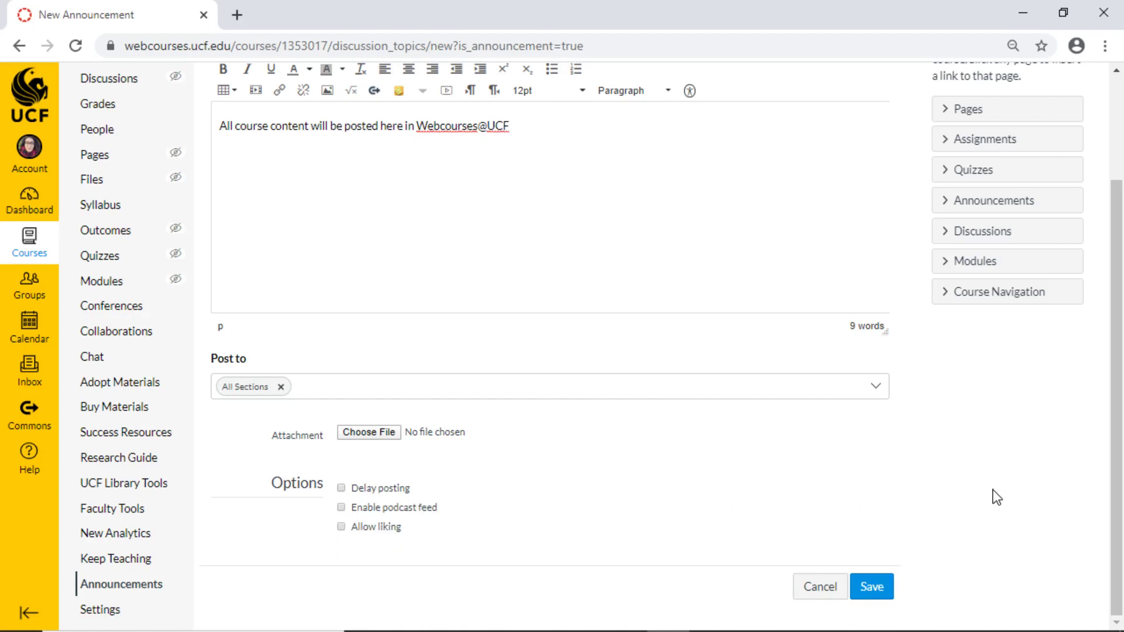
pyautogui.click(872, 587)
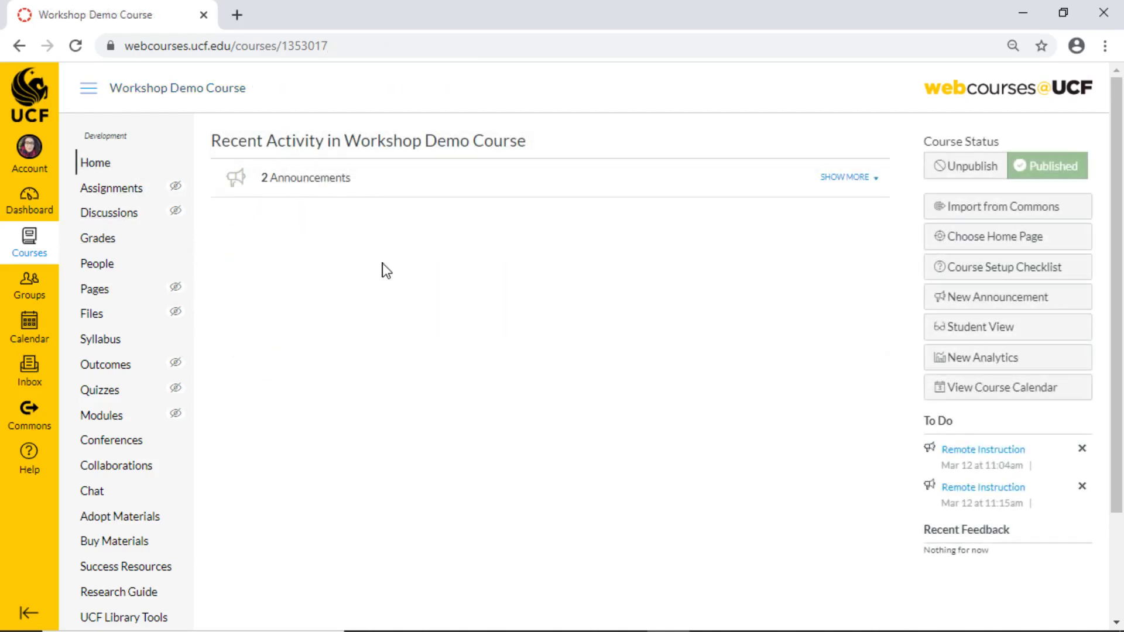
# Show all 2 announcements in Recent Activity, then go to the empty course Files page.
pyautogui.click(852, 179)
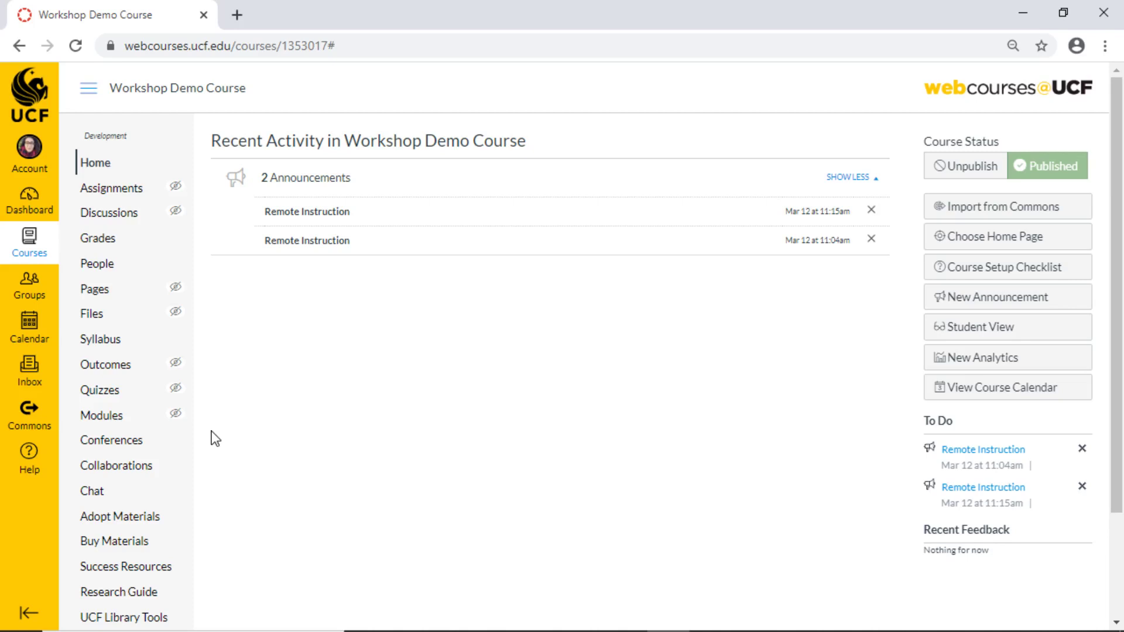
pyautogui.click(129, 317)
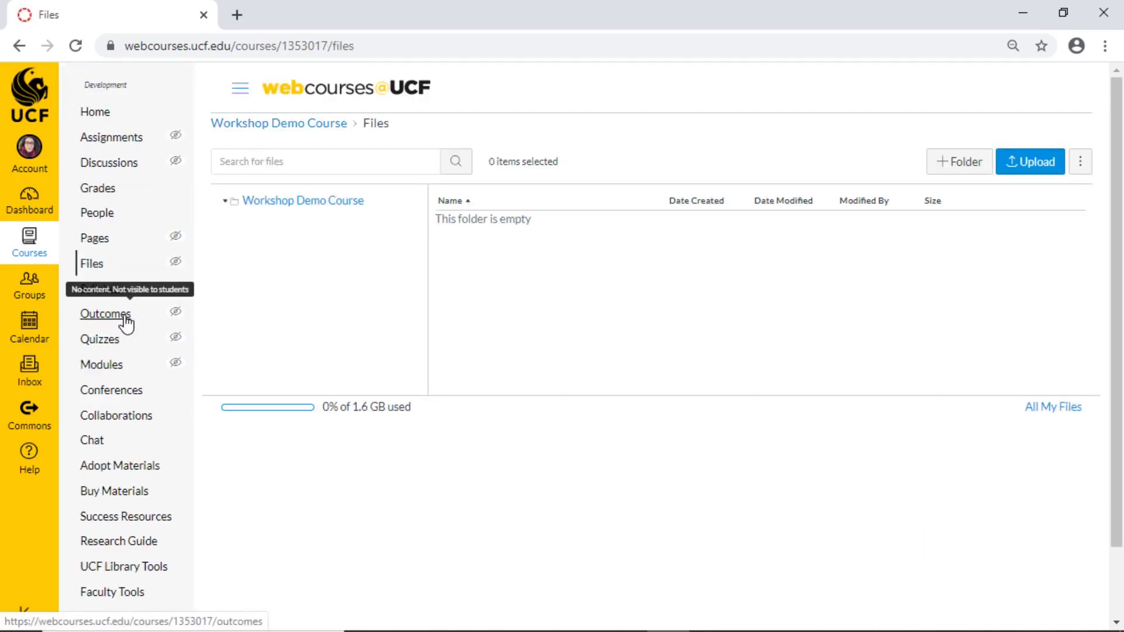
# Upload the UCF LMS Support presentation from the Downloads folder to course files.
pyautogui.click(1032, 165)
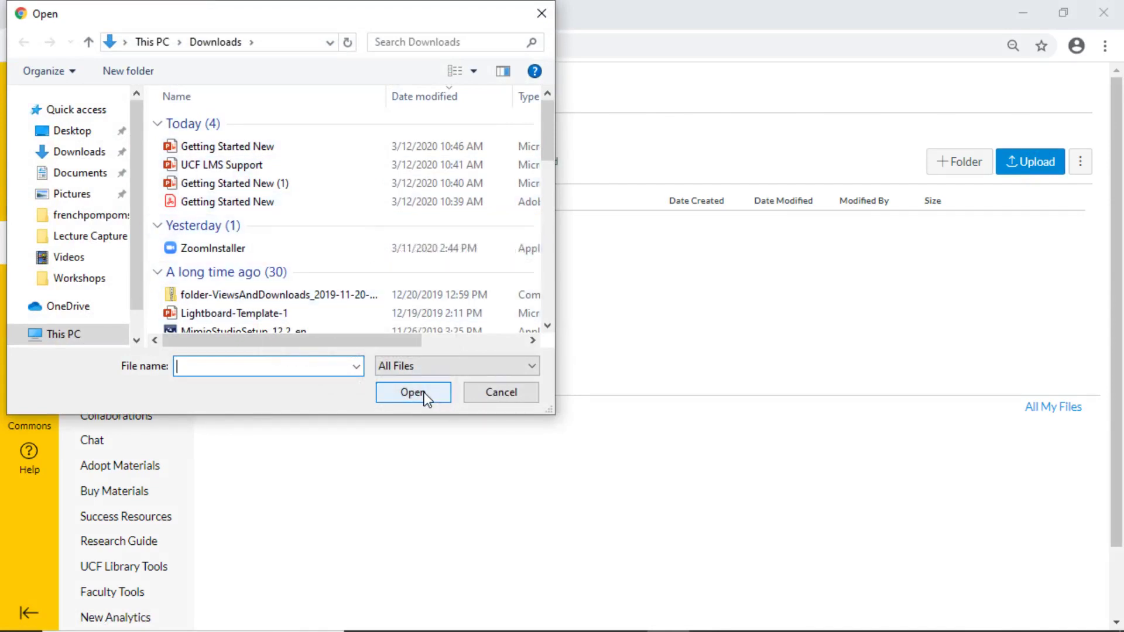
pyautogui.click(247, 166)
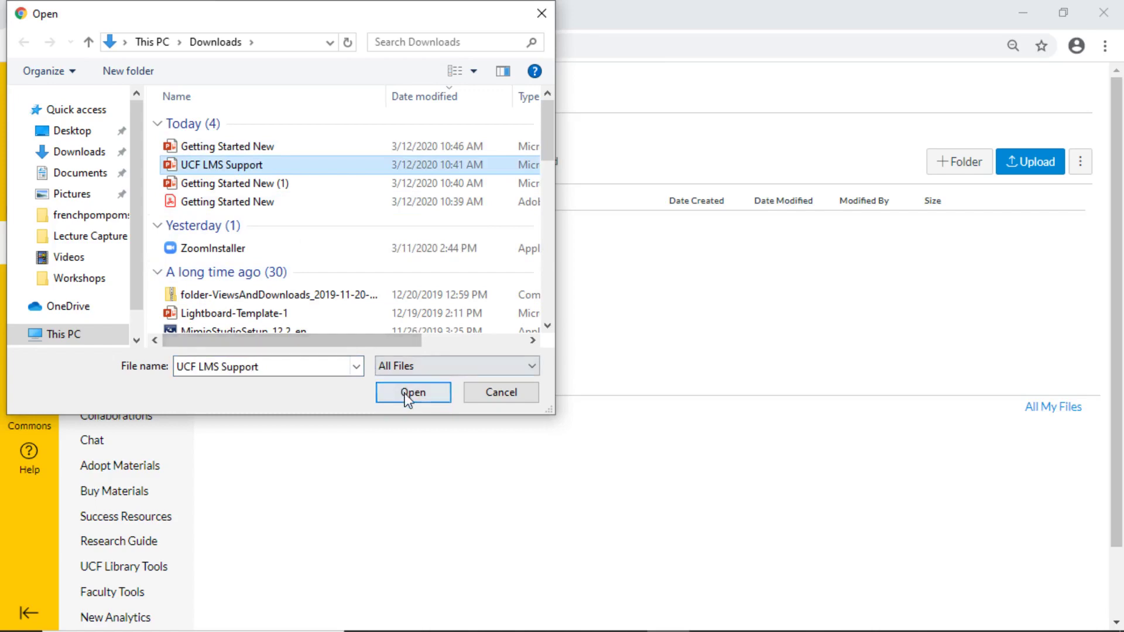
pyautogui.click(412, 393)
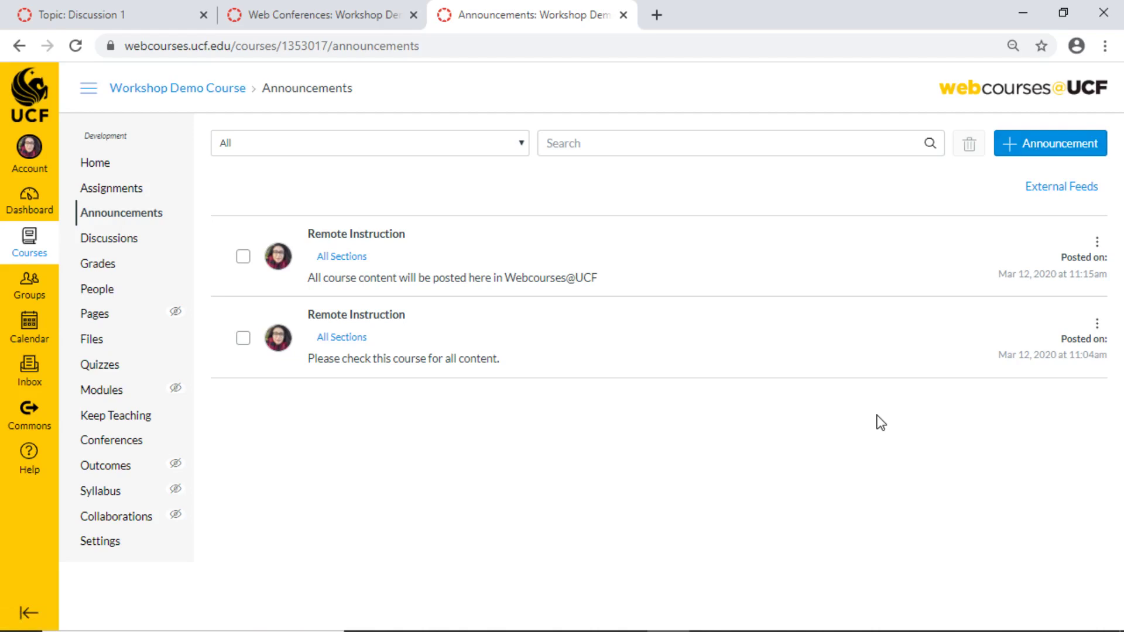
# Post a 'File' announcement linking UCF LMS Support.pptx, then open the linked file.
pyautogui.click(1067, 155)
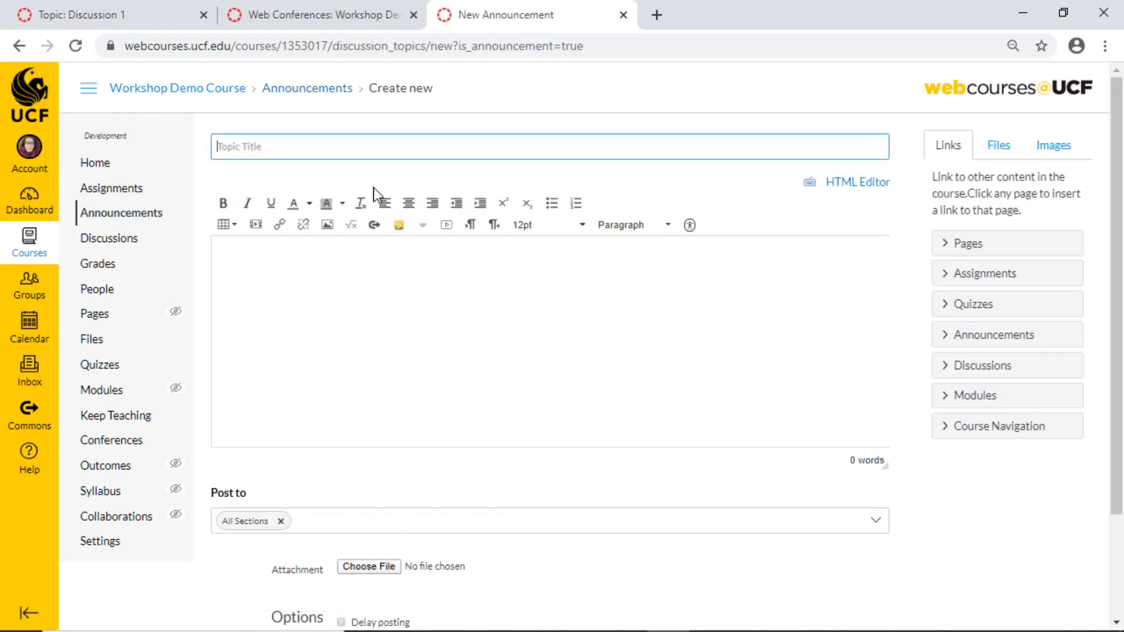
pyautogui.write('File')
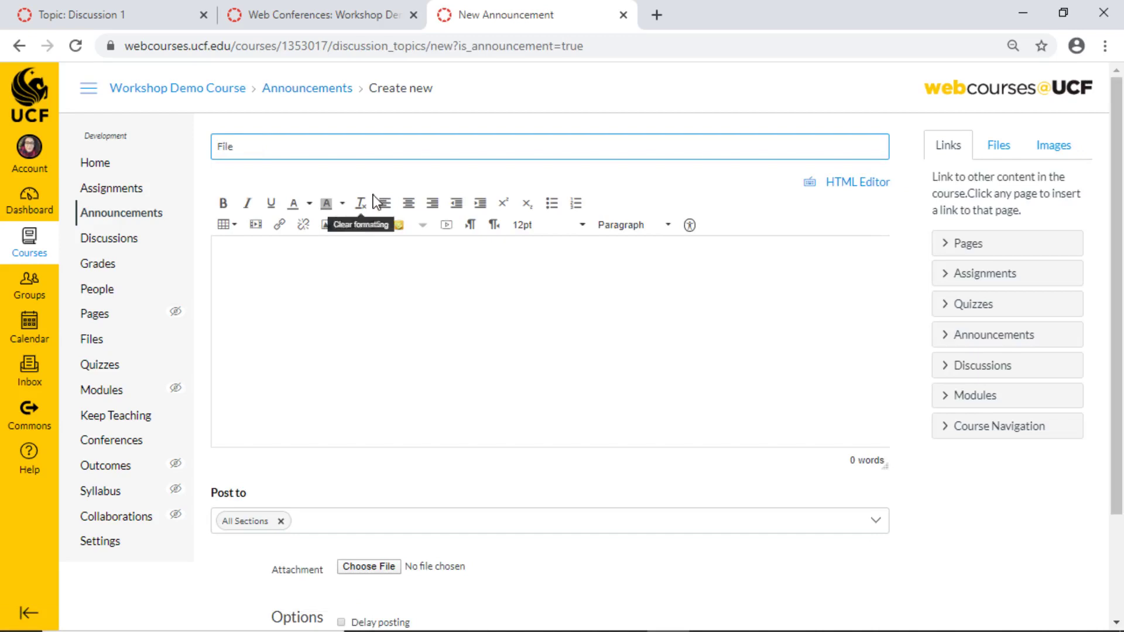
pyautogui.click(365, 322)
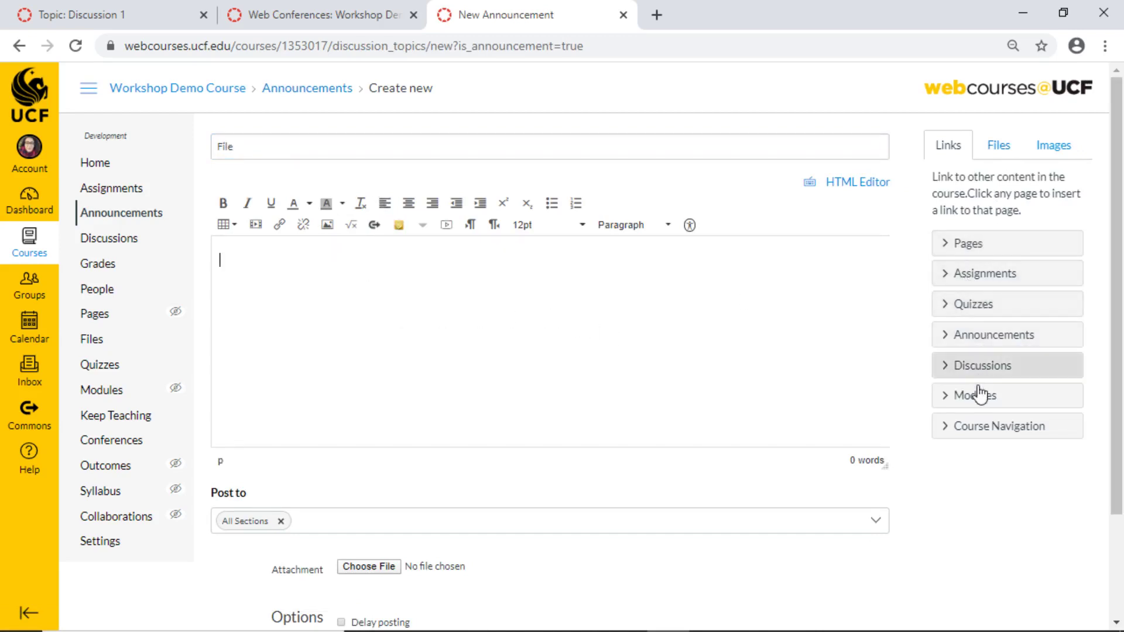
pyautogui.click(1001, 148)
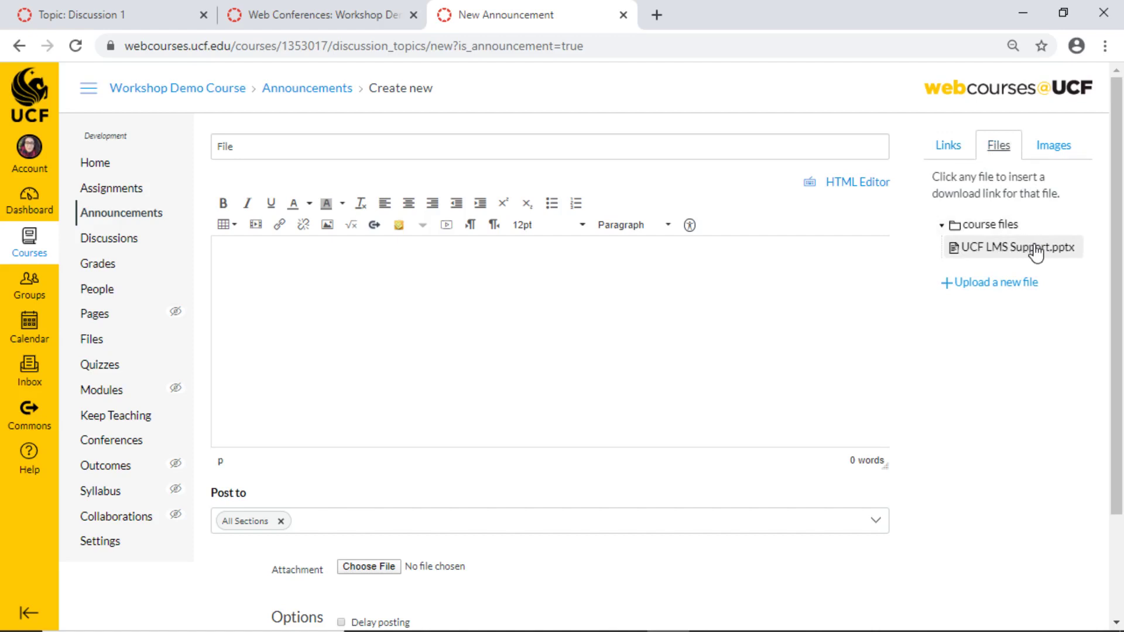
pyautogui.click(1035, 251)
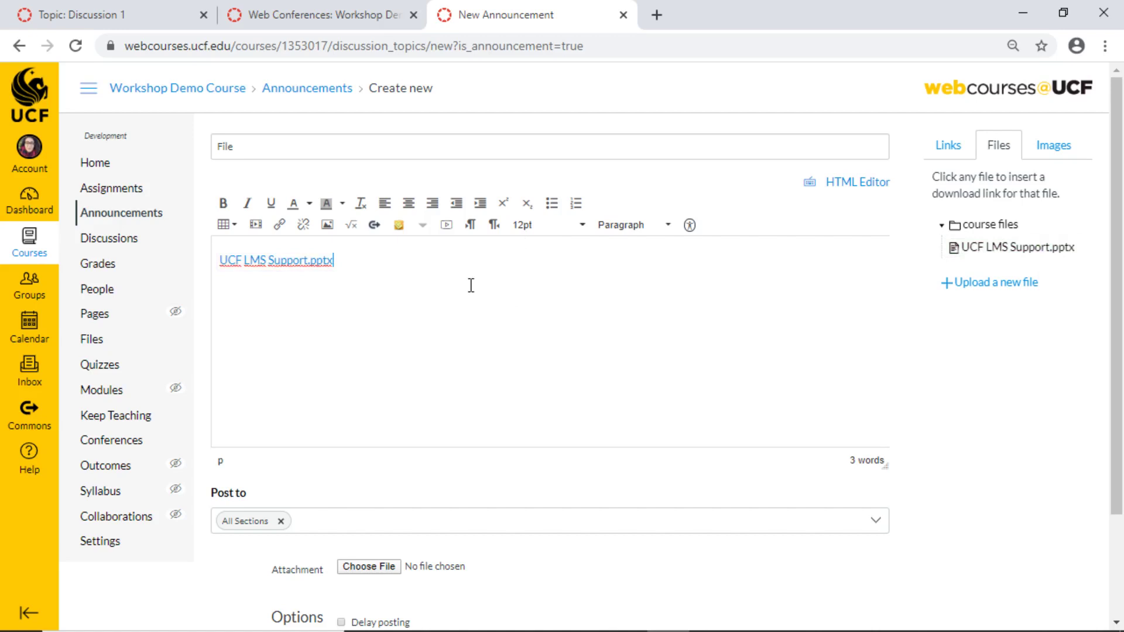
pyautogui.scroll(-2, 535, 281)
pyautogui.click(871, 592)
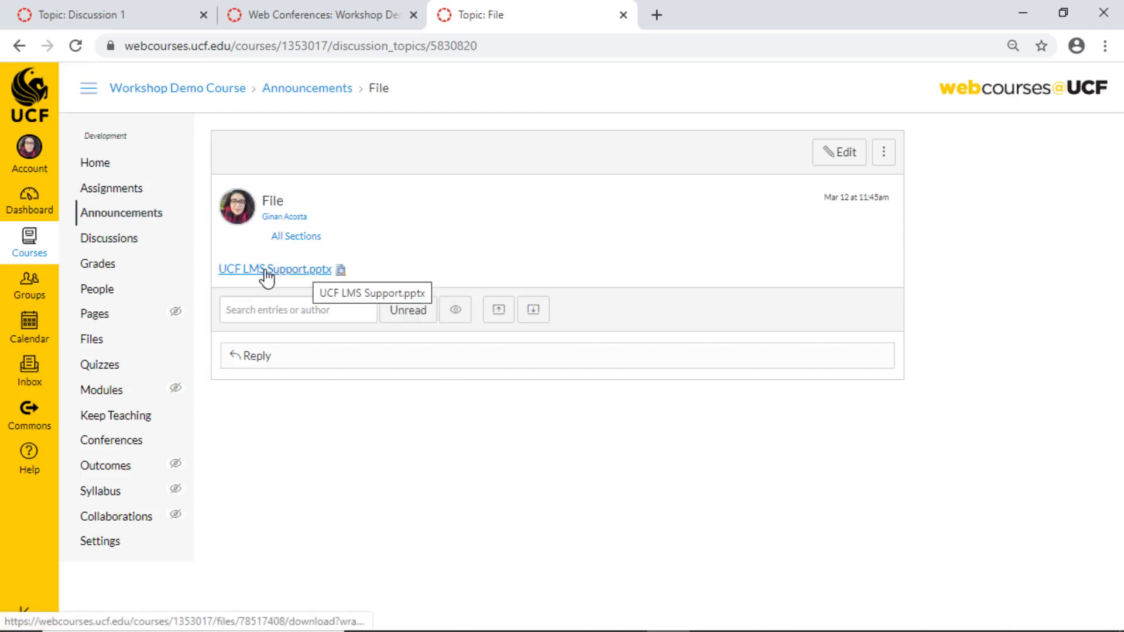
pyautogui.click(296, 271)
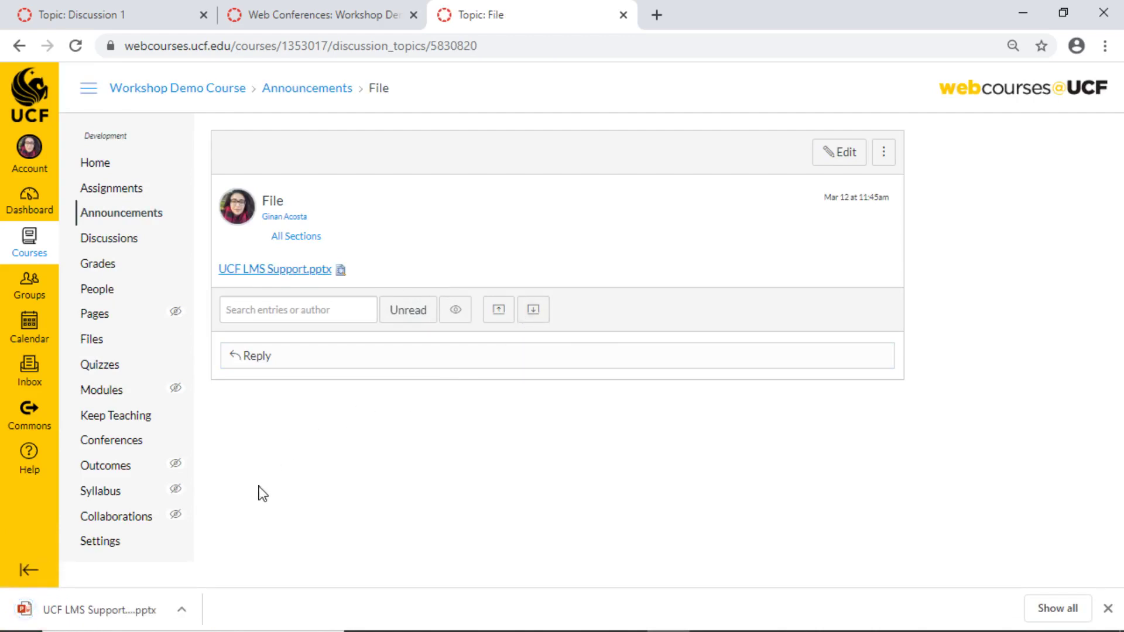
pyautogui.scroll(2, 183, 240)
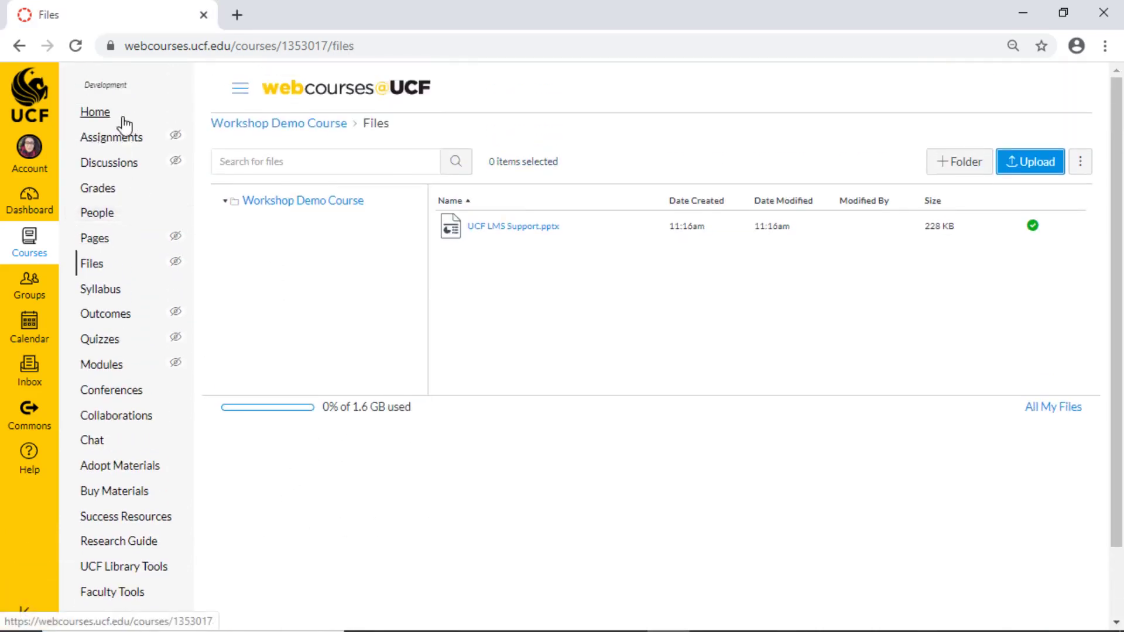
# Go to the course home page, then to the empty Assignments list.
pyautogui.click(123, 117)
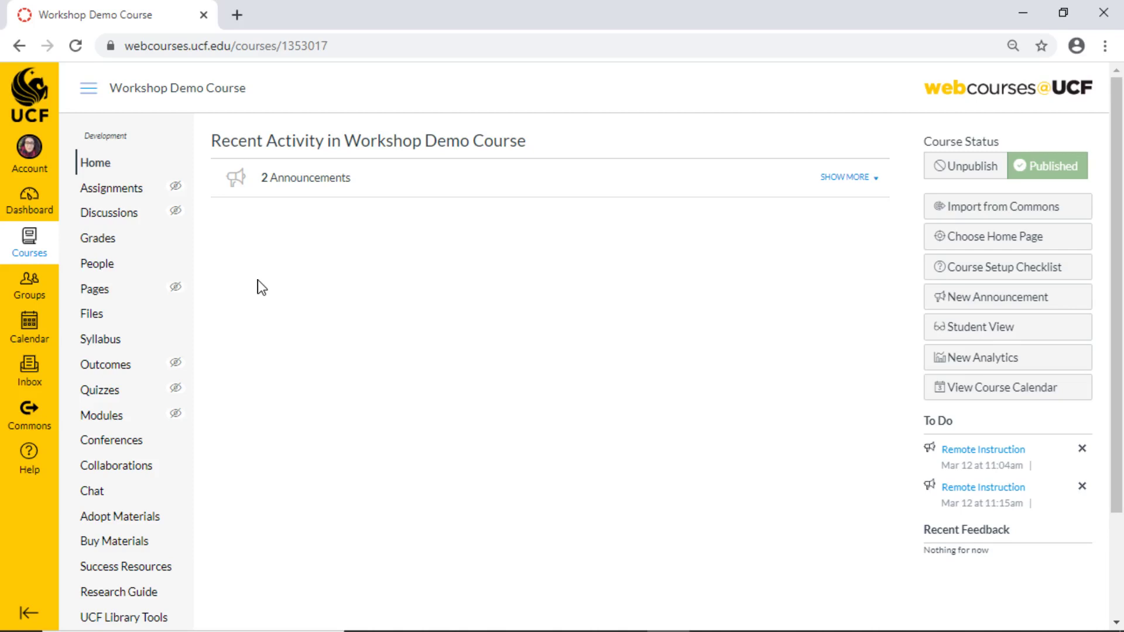
pyautogui.click(153, 190)
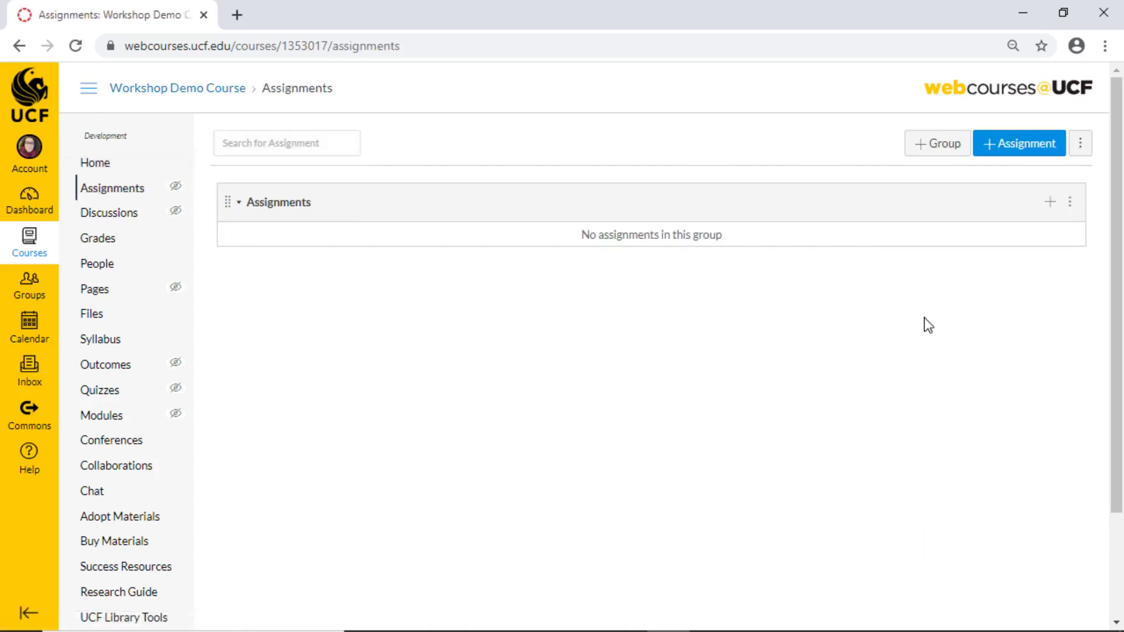
# Create Assignment 1 with a description and Points set to 10.
pyautogui.click(1015, 146)
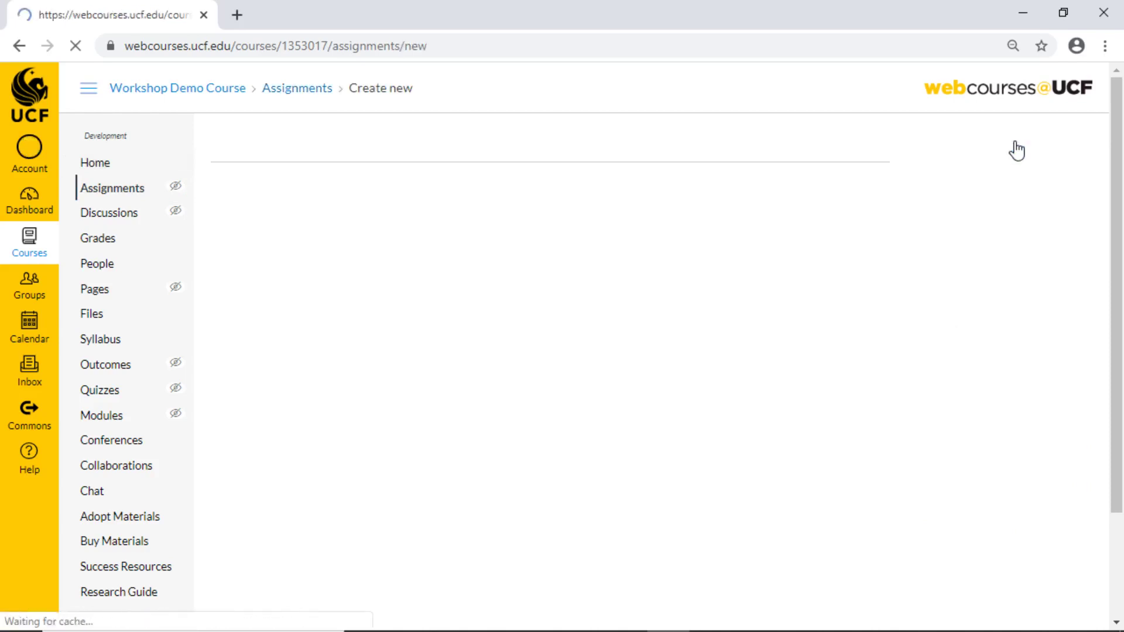
pyautogui.write('Assignment 1')
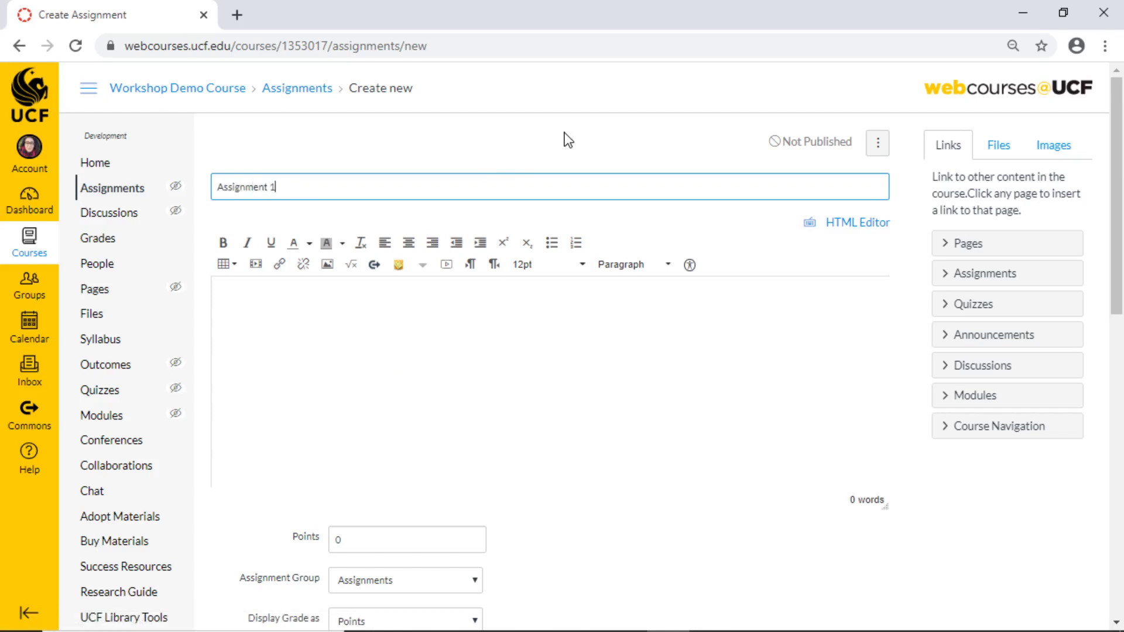
pyautogui.click(376, 380)
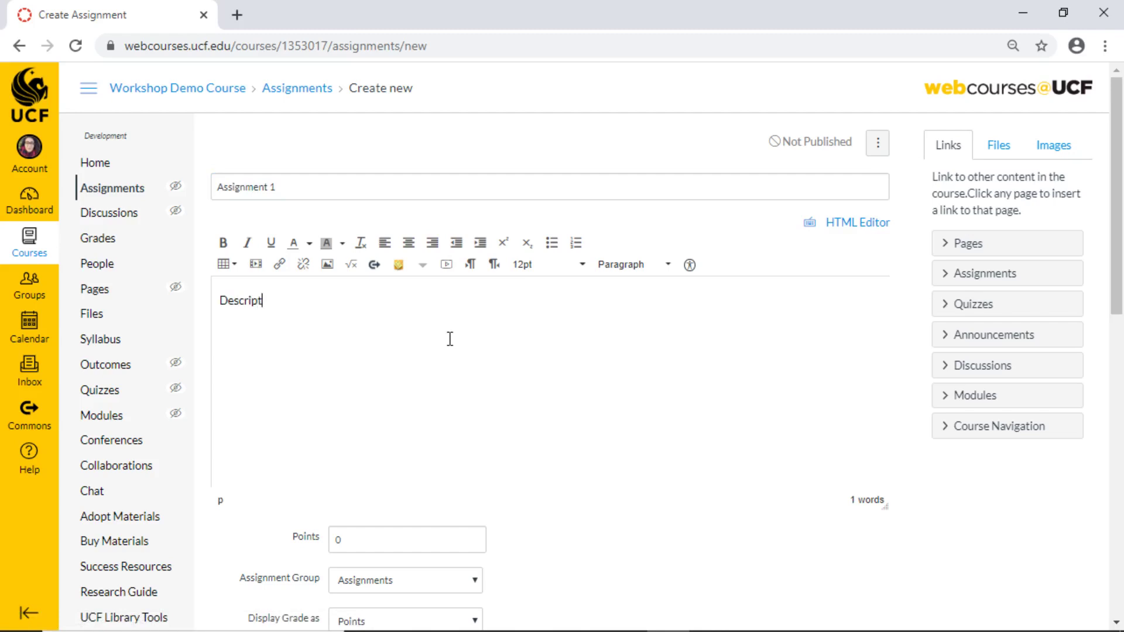
pyautogui.scroll(-5, 450, 345)
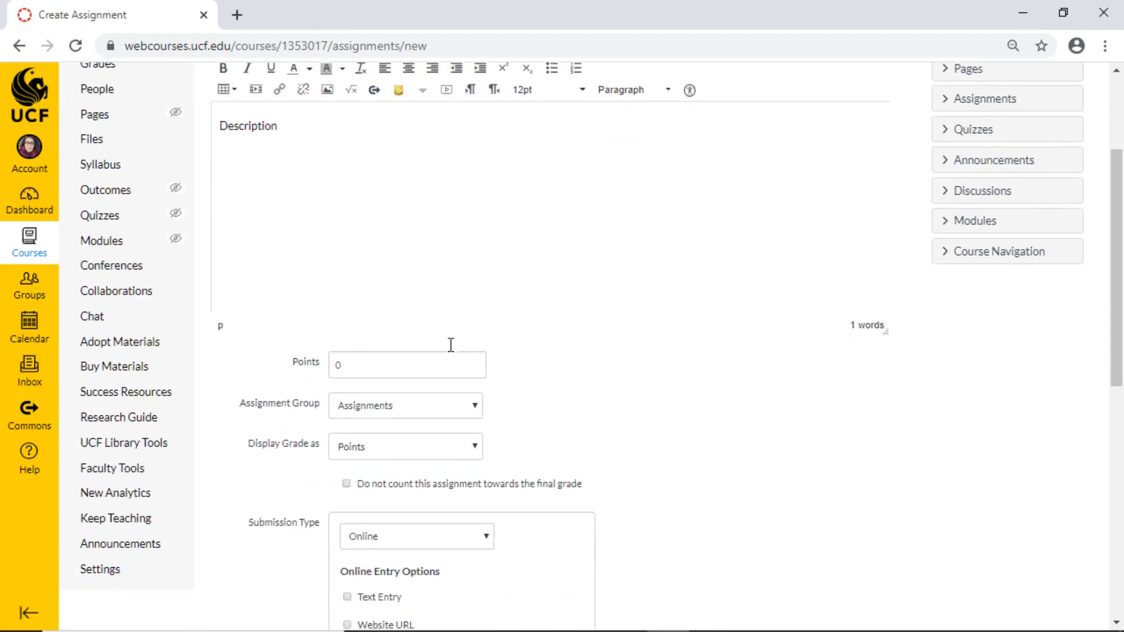
pyautogui.moveTo(365, 275); pyautogui.dragTo(330, 269)
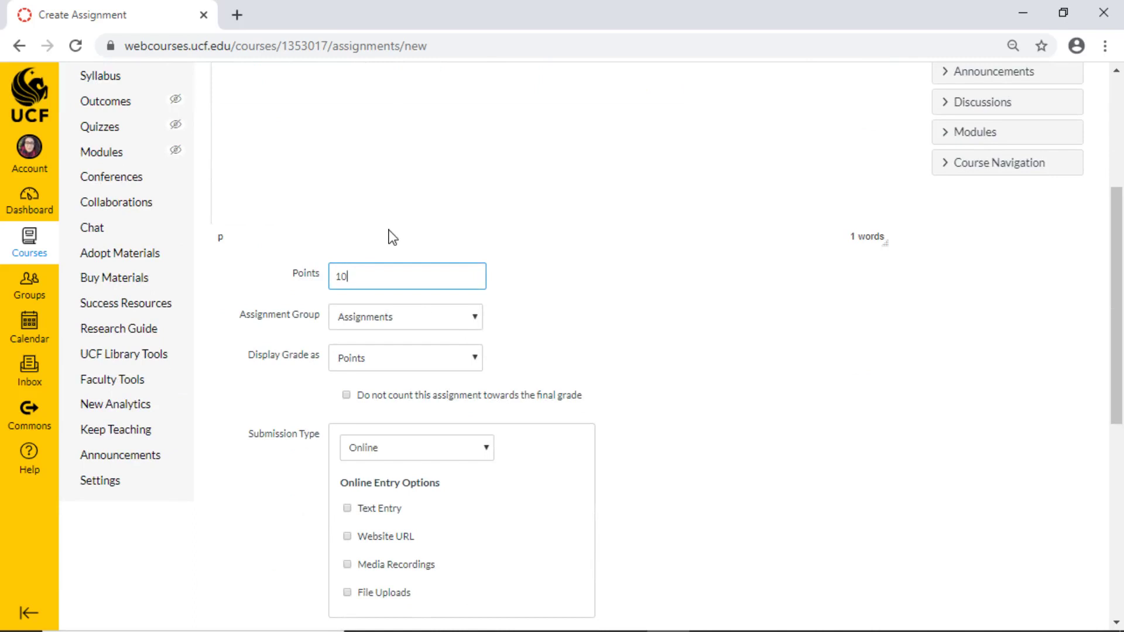
pyautogui.write('10')
pyautogui.click(255, 388)
# Allow Text Entry and File Uploads submissions, save and publish, then view the Gradebook.
pyautogui.scroll(-1, 266, 389)
pyautogui.scroll(-3, 264, 388)
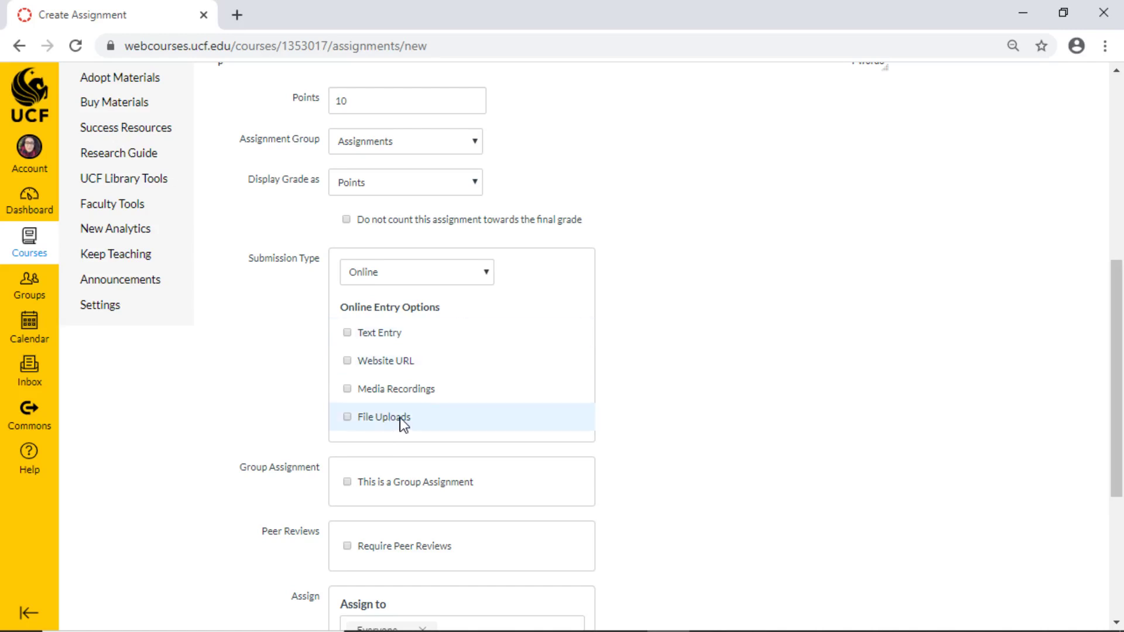
pyautogui.click(397, 332)
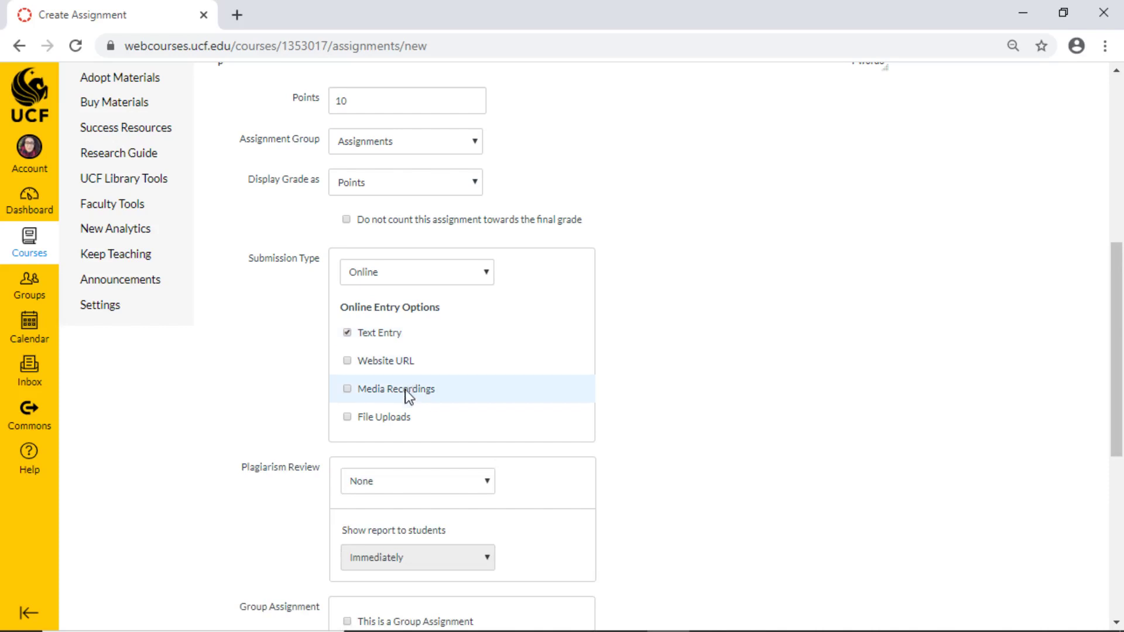
pyautogui.click(402, 415)
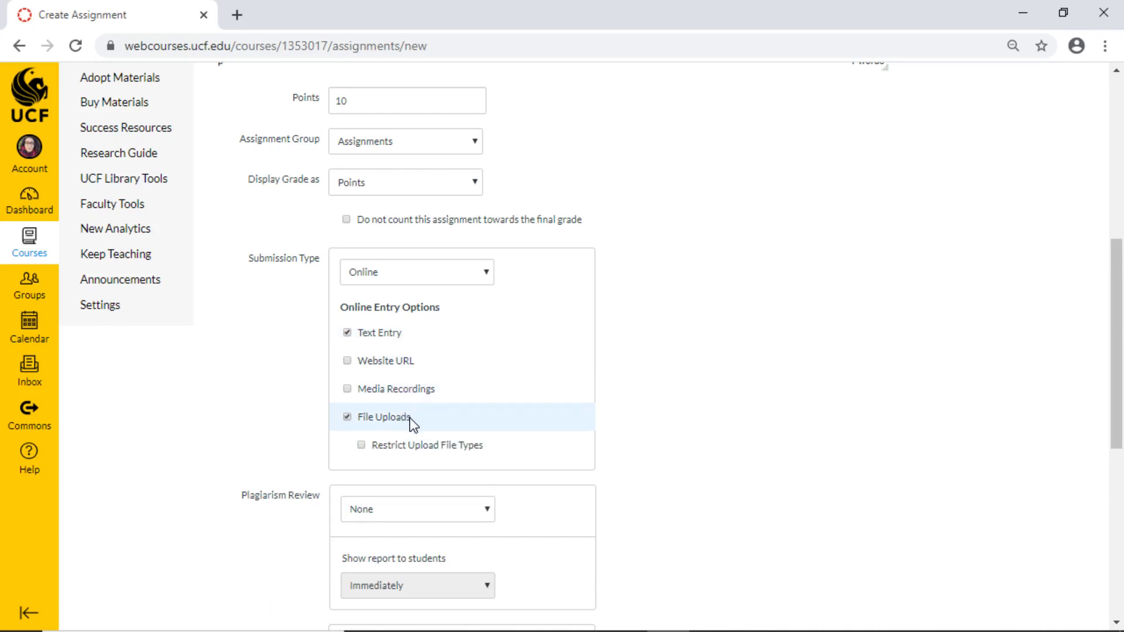
pyautogui.scroll(-3, 699, 363)
pyautogui.scroll(-5, 695, 366)
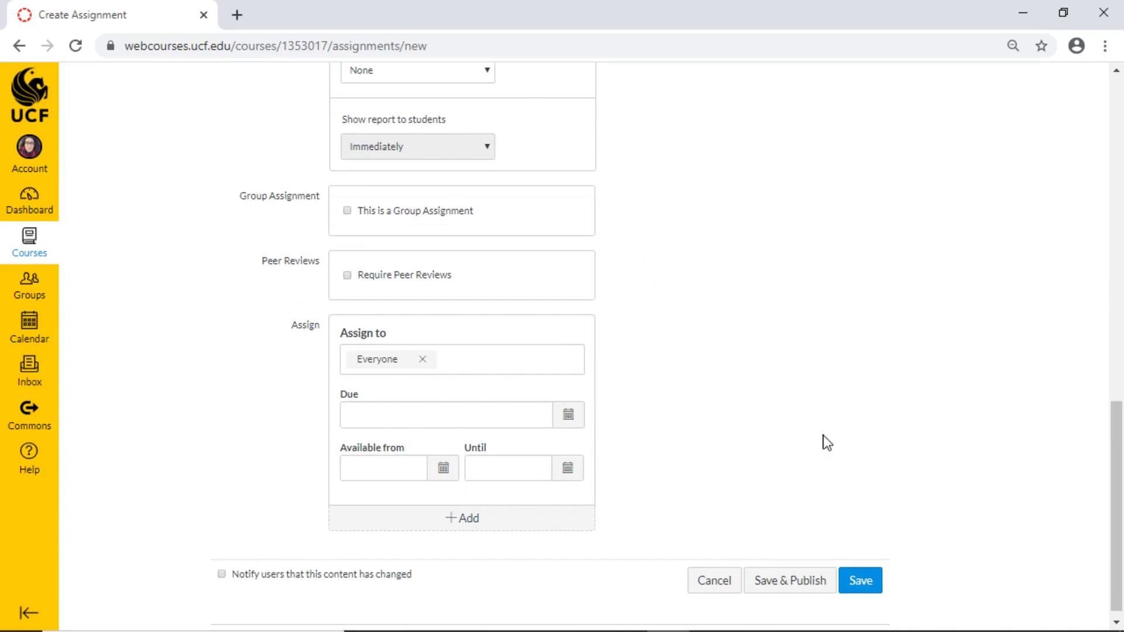
pyautogui.click(794, 581)
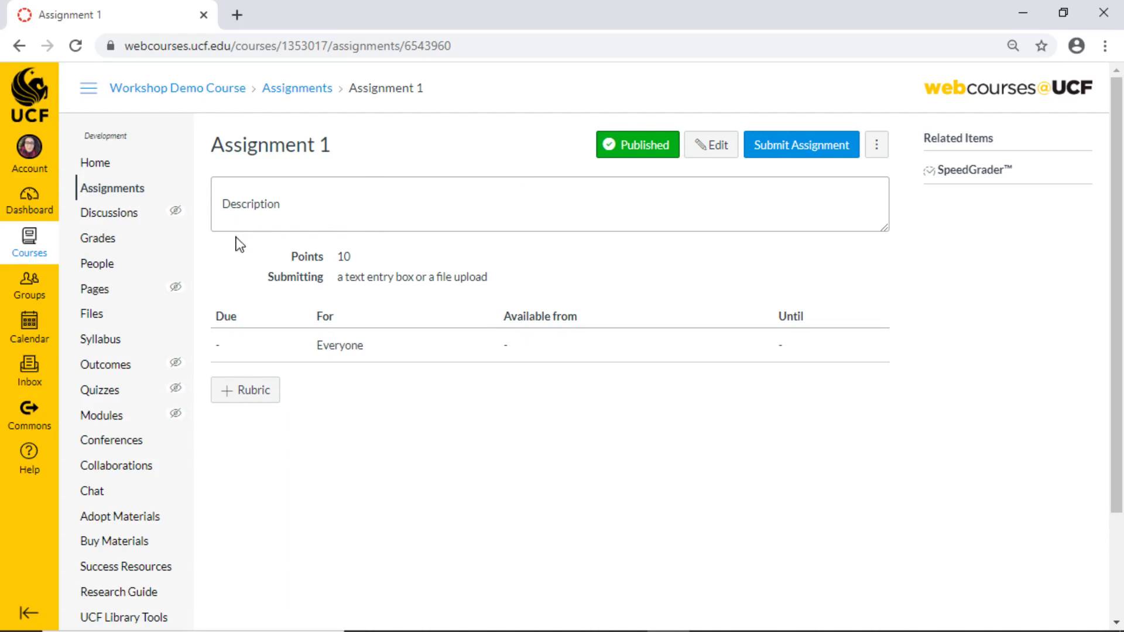
pyautogui.click(151, 246)
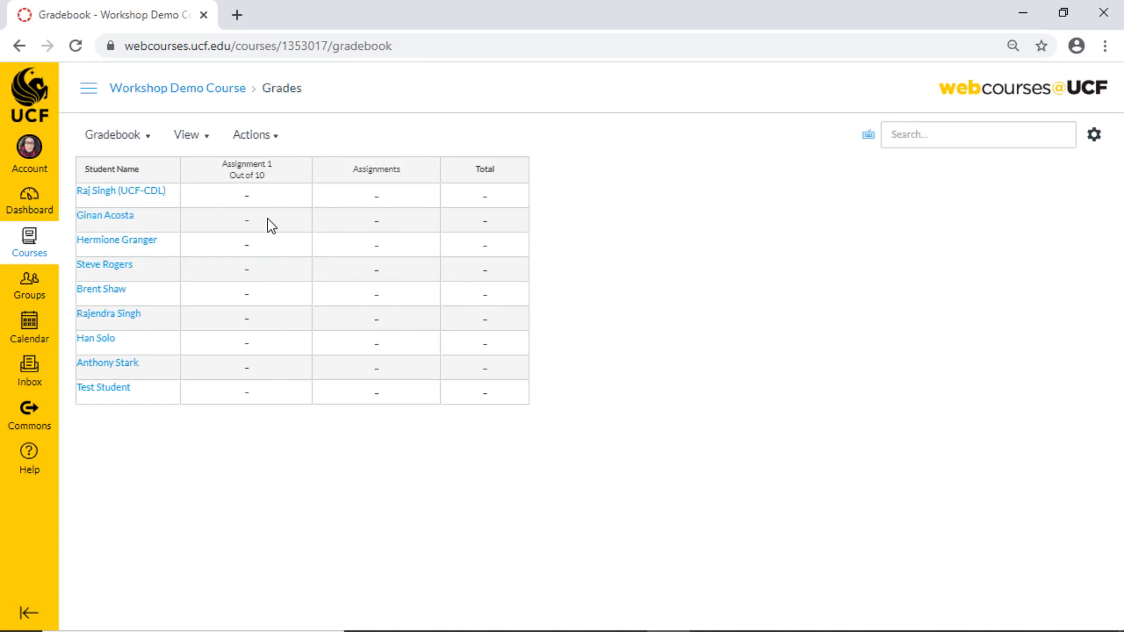
# Return from the Gradebook to the Workshop Demo Course home page via the breadcrumb.
pyautogui.click(178, 92)
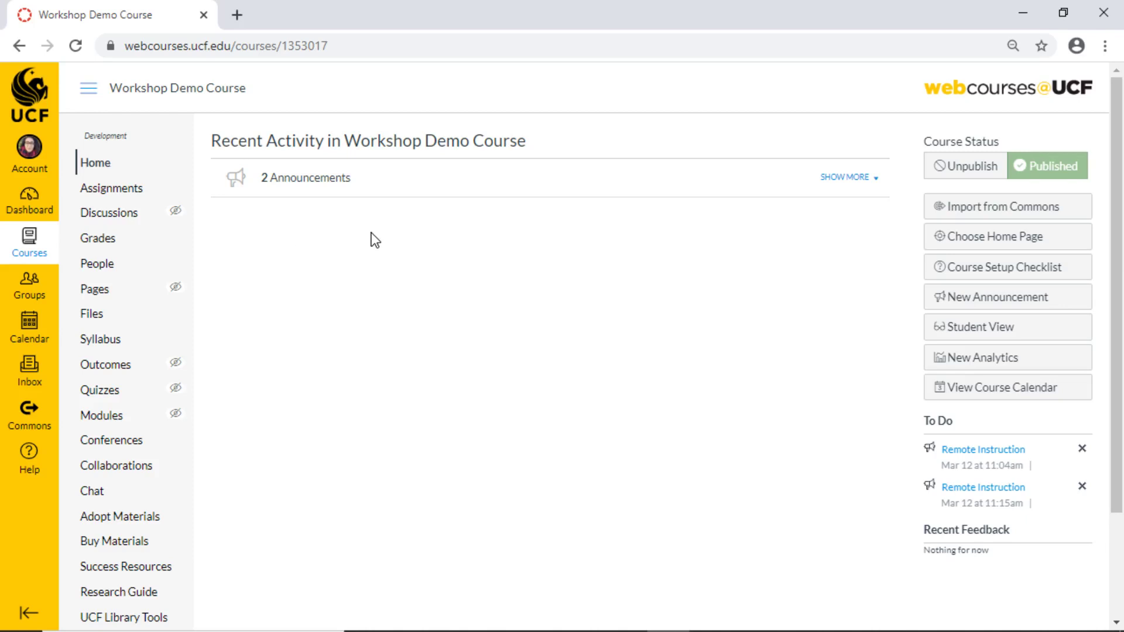
# Create a new discussion titled 'Discussion 1' with the message 'Please talk amongst yourselves.'.
pyautogui.click(147, 212)
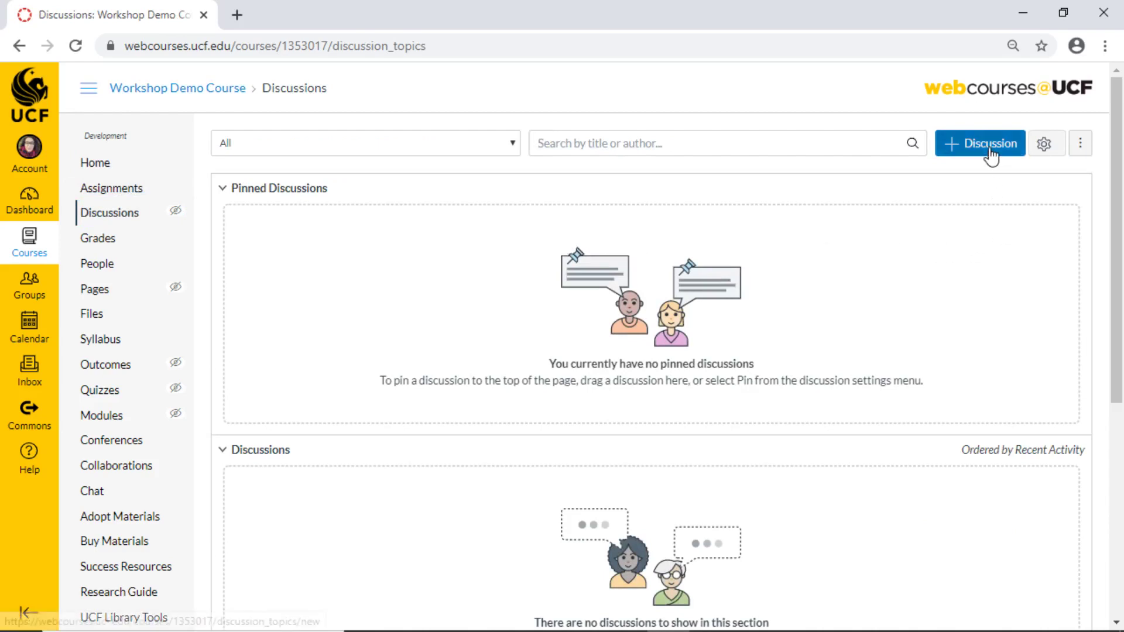
pyautogui.click(979, 146)
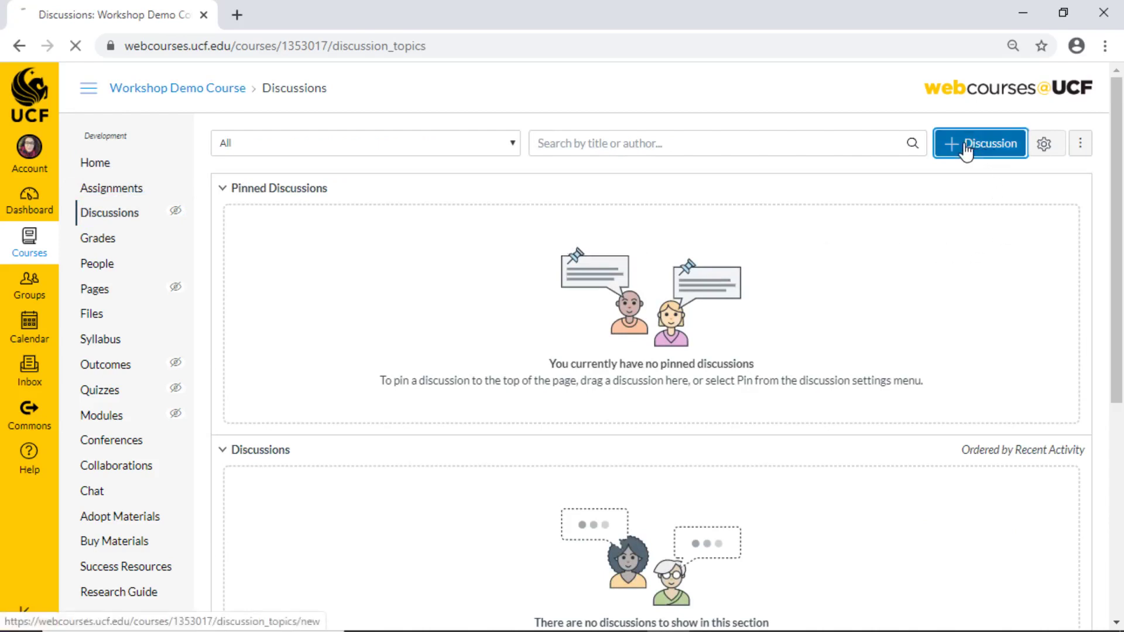
pyautogui.write('Disucssion 1')
pyautogui.hotkey('ctrl', 'a')
pyautogui.write('Discussion 1')
pyautogui.click(326, 290)
pyautogui.write('Please talk amongst your')
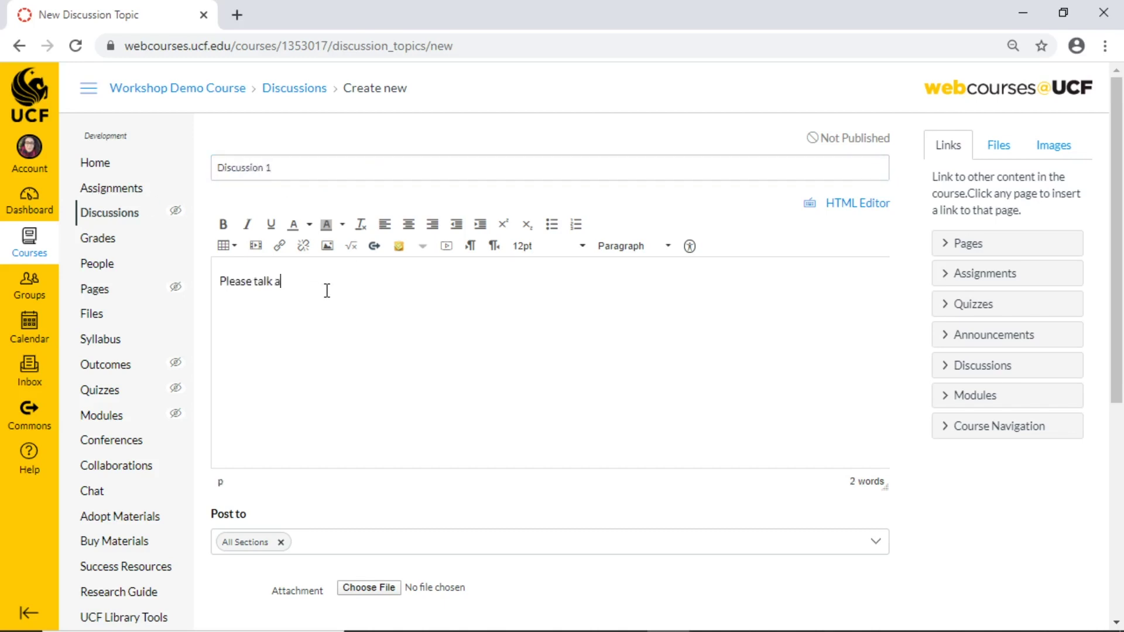
pyautogui.press('BackSpace')
pyautogui.press('BackSpace')
pyautogui.write('yourselves.')
# Make Discussion 1 graded, worth 10 points, and save and publish it.
pyautogui.scroll(-6, 507, 326)
pyautogui.scroll(-1, 485, 344)
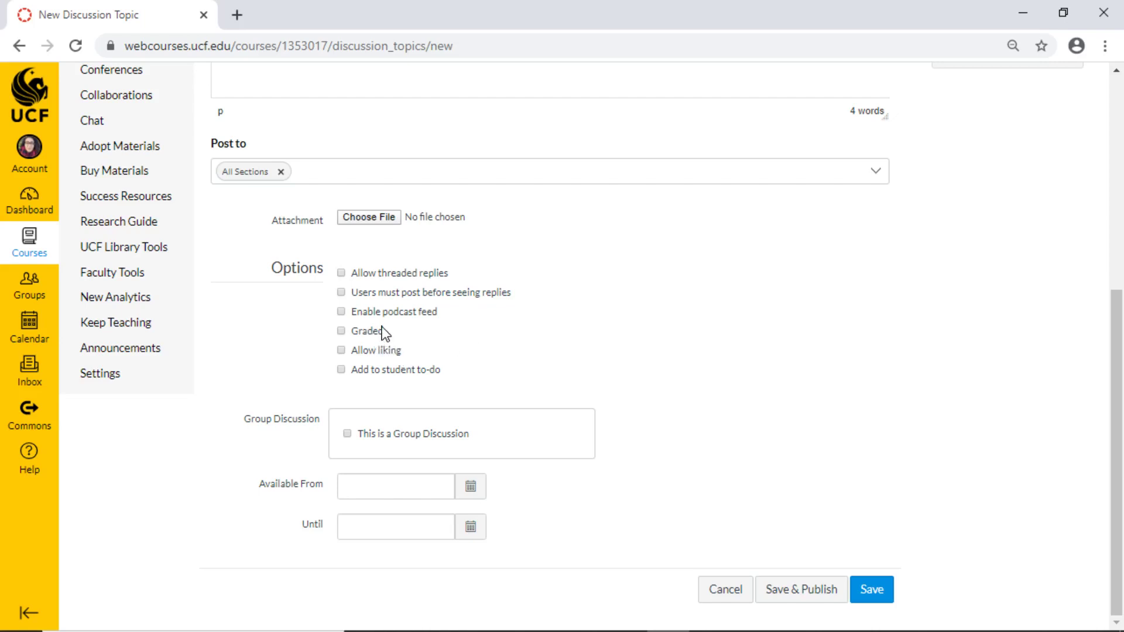
pyautogui.click(375, 333)
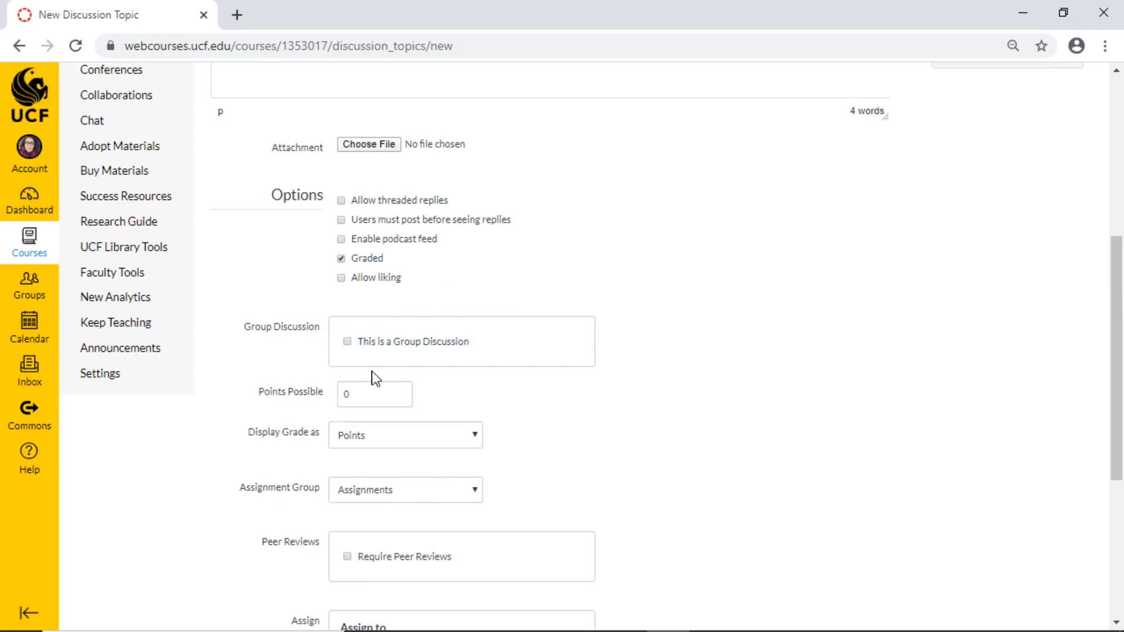
pyautogui.doubleClick(377, 396)
pyautogui.click(699, 333)
pyautogui.scroll(-5, 700, 334)
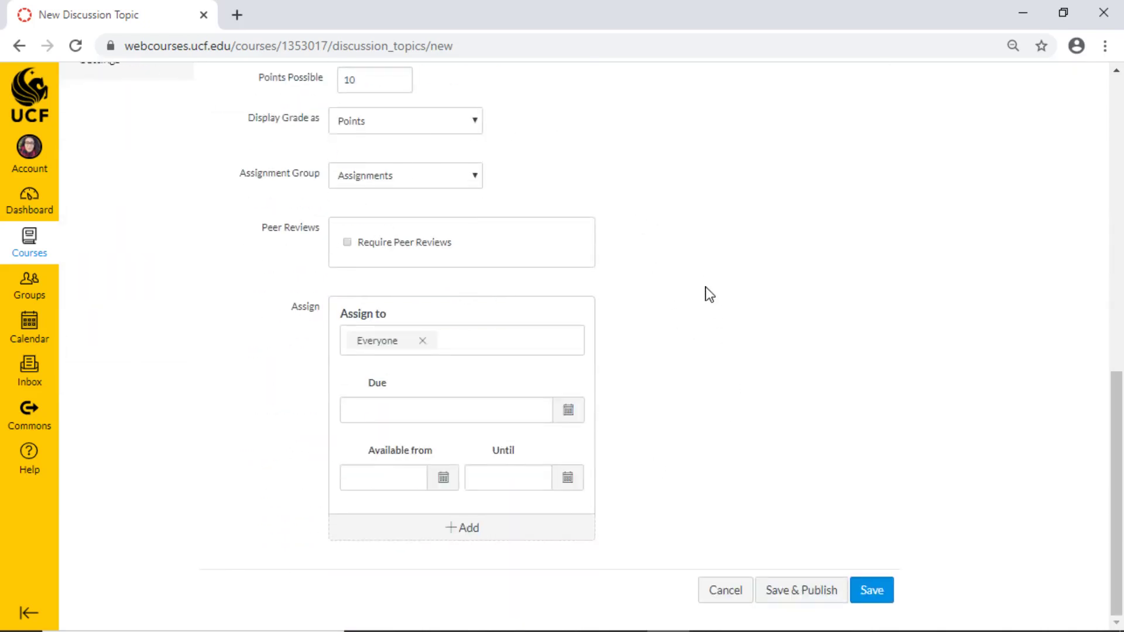
pyautogui.click(820, 591)
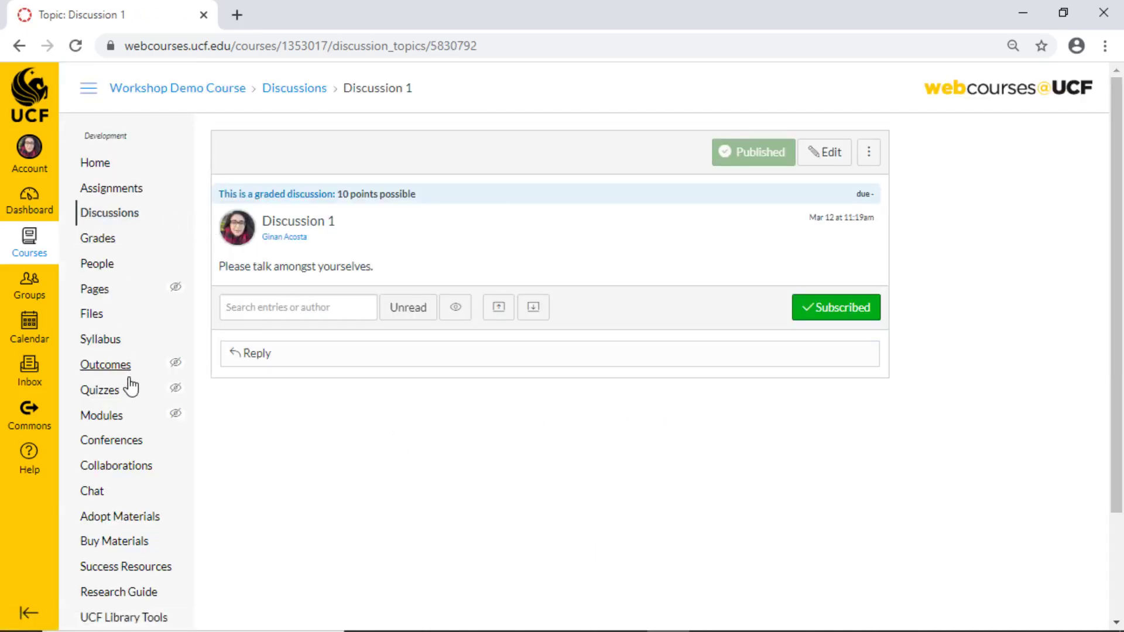
pyautogui.click(141, 400)
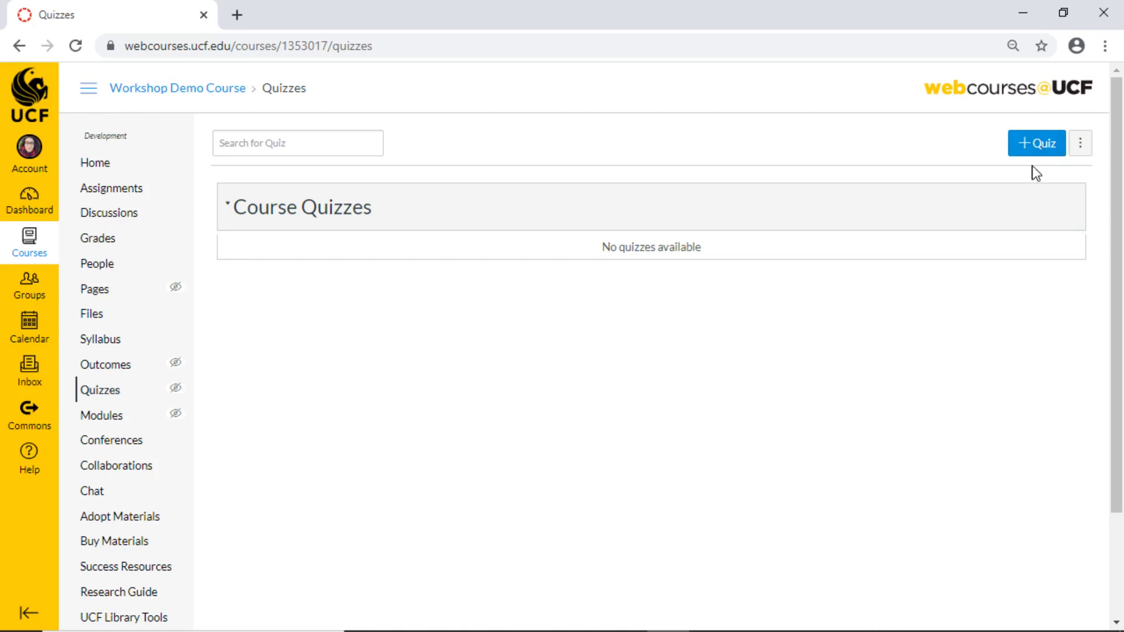
# Create a new quiz titled 'Quiz 1' with 'Instructions' as its instruction text.
pyautogui.click(1041, 147)
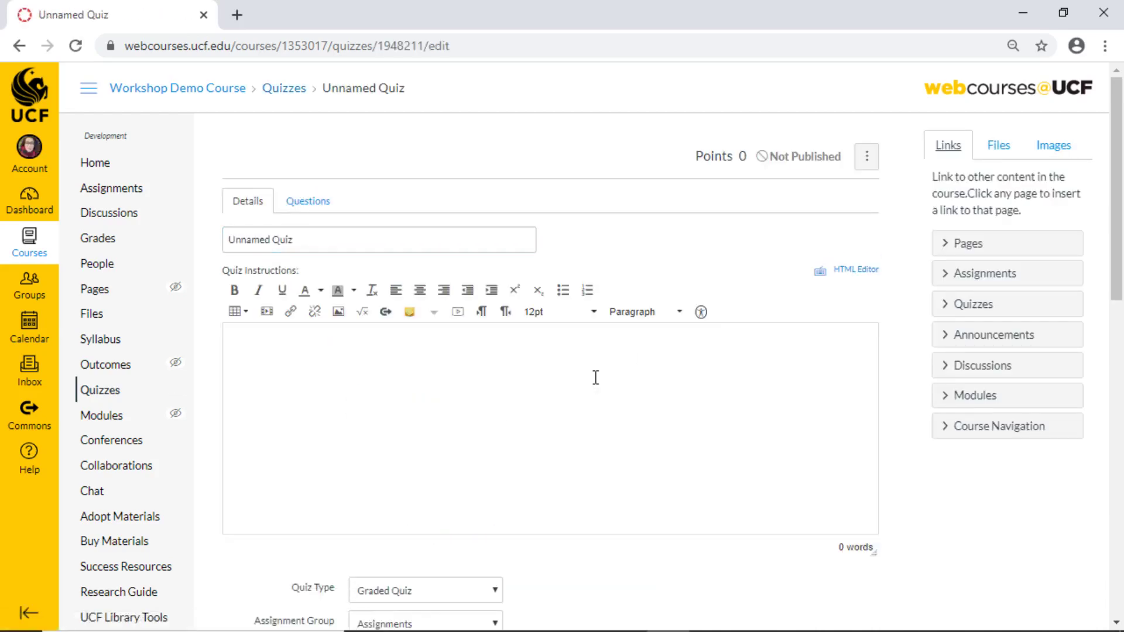
pyautogui.scroll(-5, 596, 377)
pyautogui.scroll(5, 590, 356)
pyautogui.click(292, 241)
pyautogui.hotkey('ctrl', 'a')
pyautogui.write('Q')
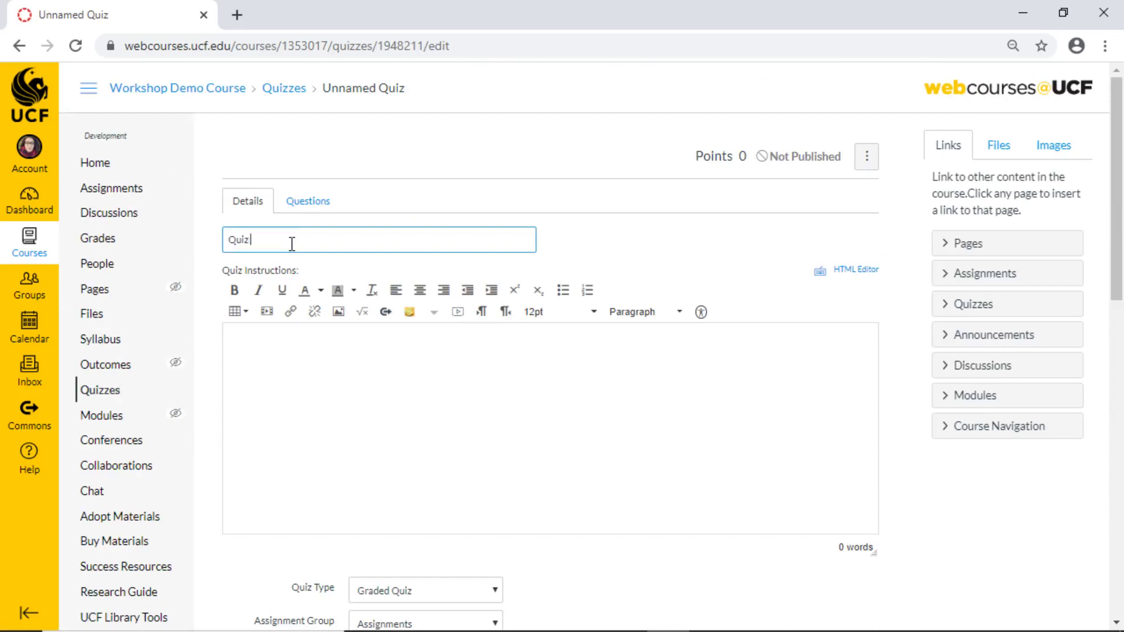
pyautogui.click(323, 374)
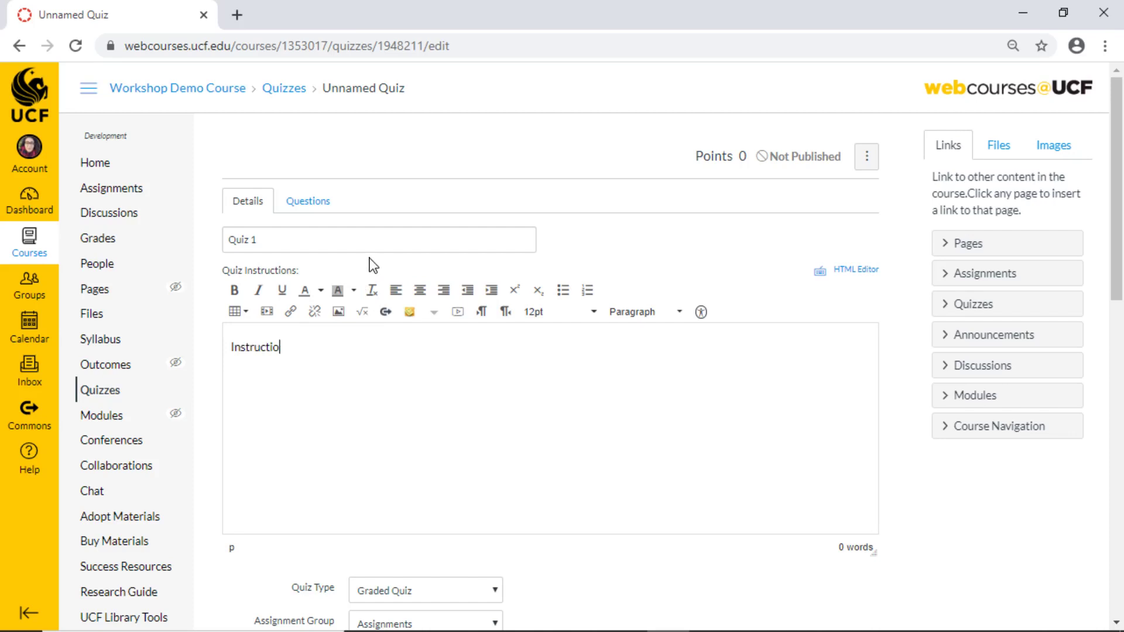
pyautogui.scroll(-6, 402, 283)
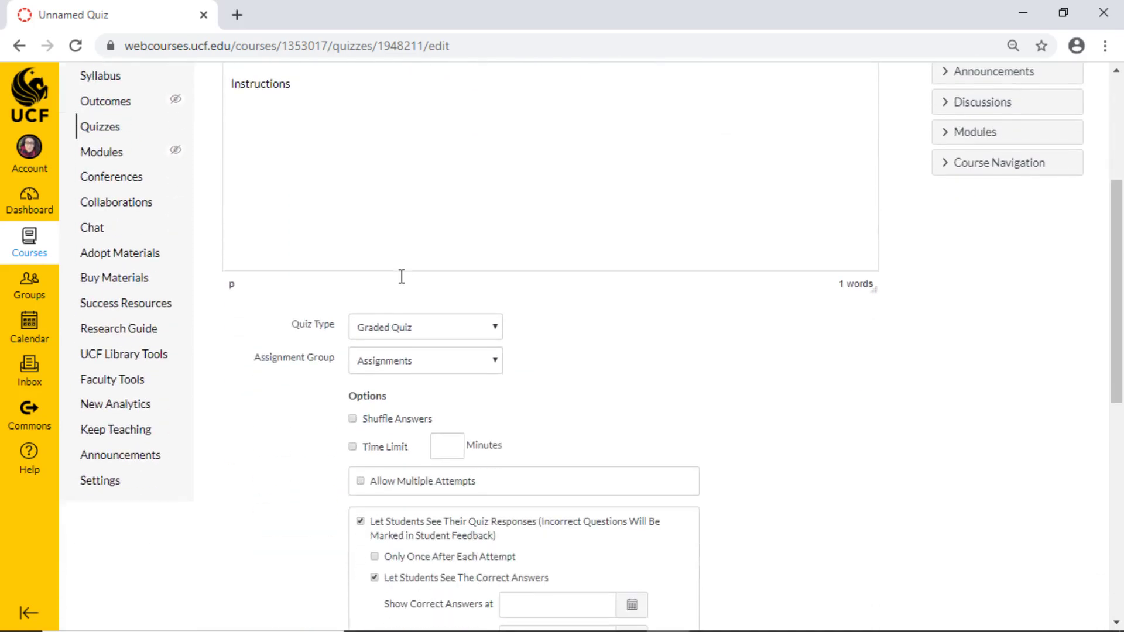
pyautogui.scroll(-3, 603, 313)
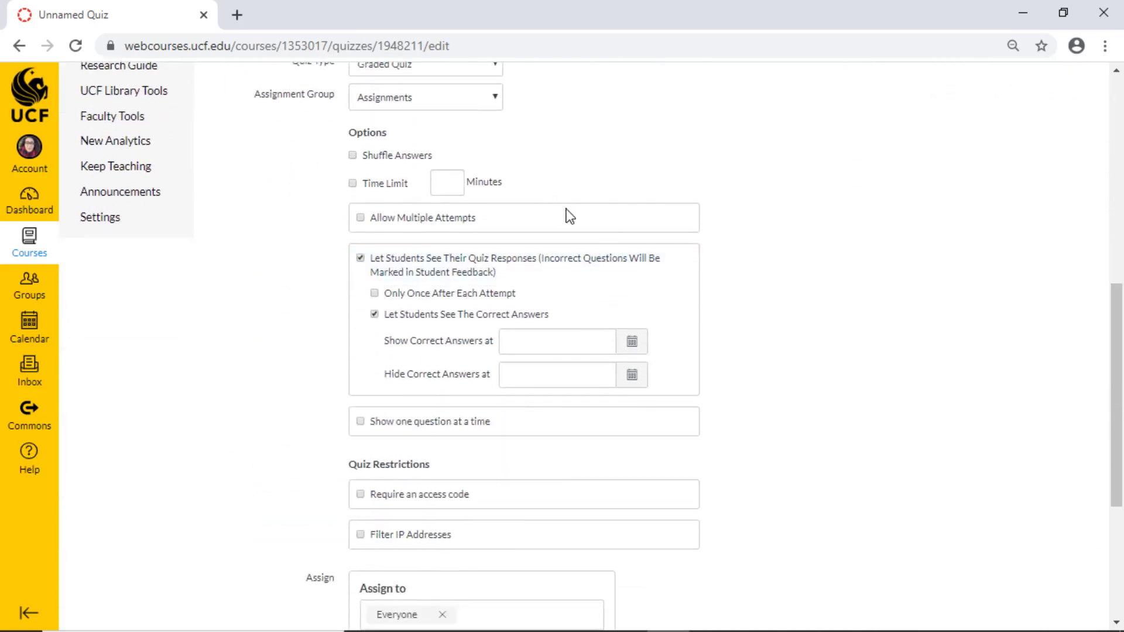
pyautogui.scroll(-5, 755, 350)
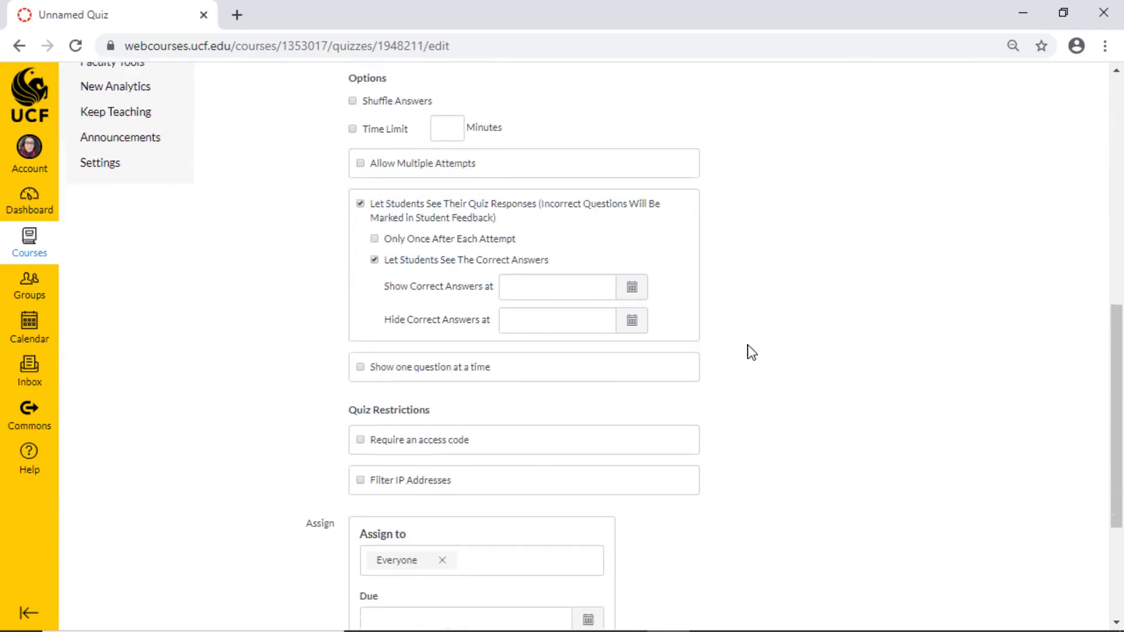
pyautogui.scroll(15, 761, 348)
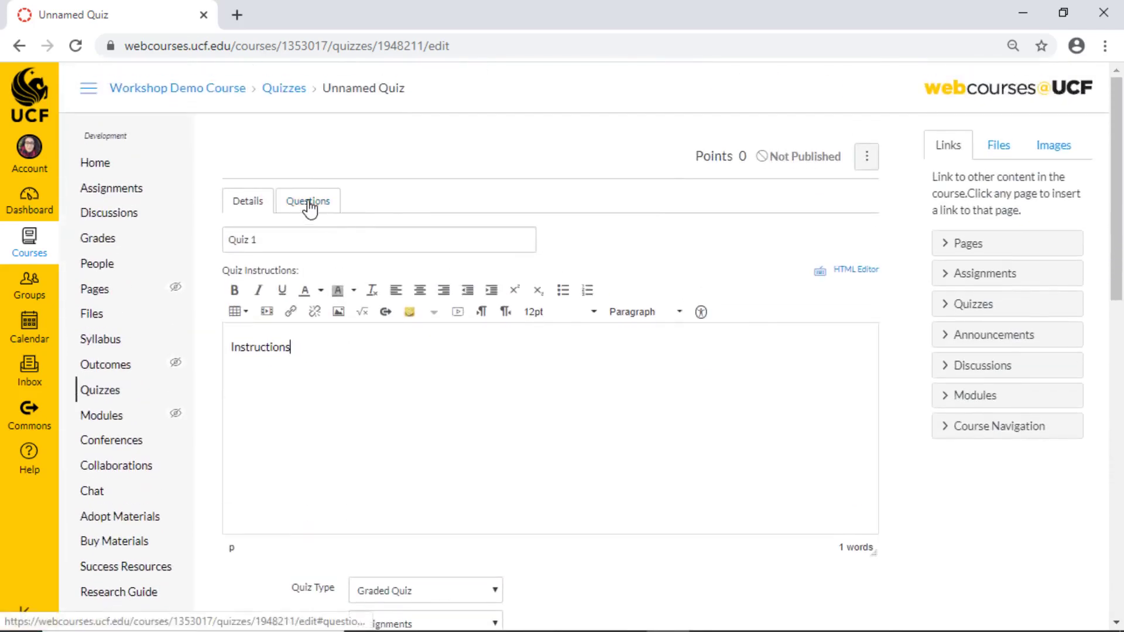
# Add a 1-point question reading 'hi' to Quiz 1.
pyautogui.click(308, 202)
pyautogui.click(414, 328)
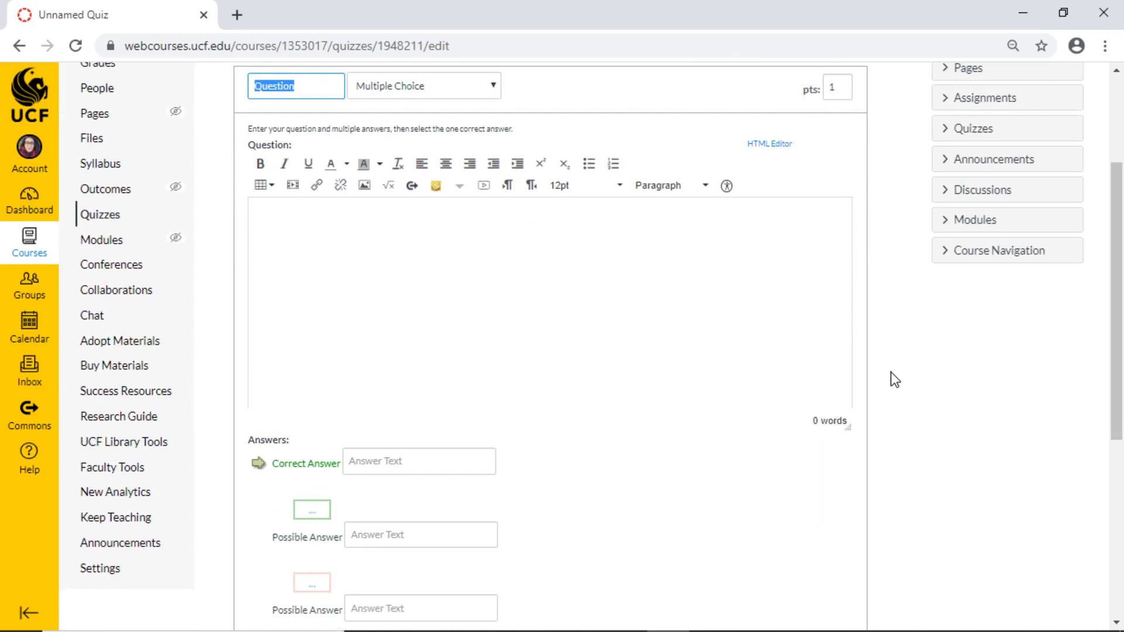
pyautogui.scroll(-6, 894, 379)
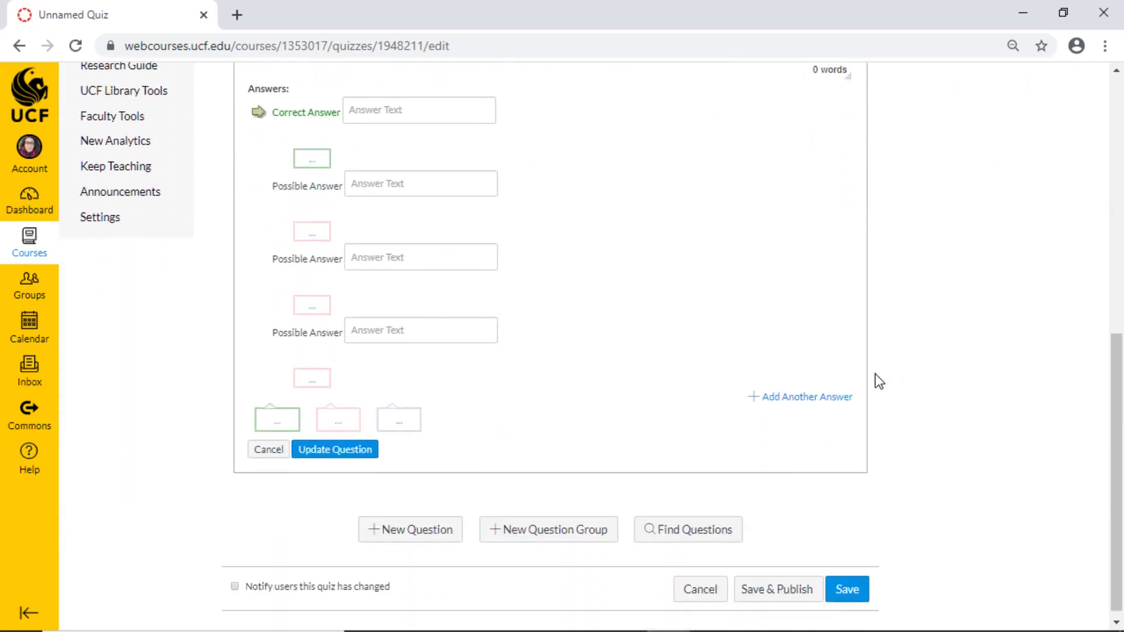
pyautogui.scroll(5, 510, 241)
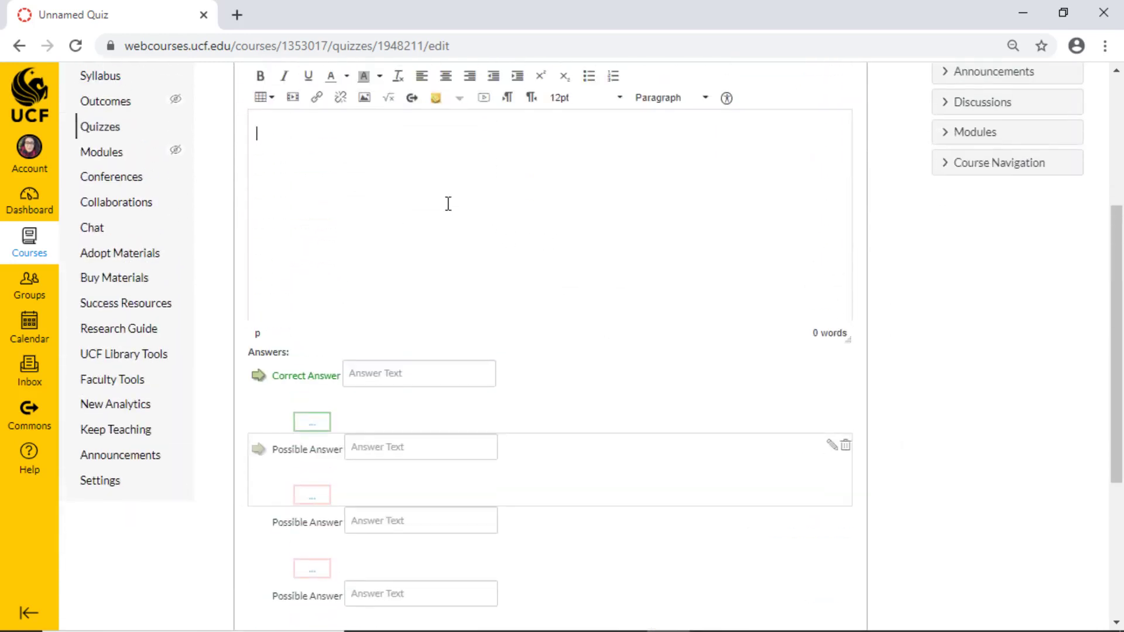
pyautogui.scroll(-5, 589, 322)
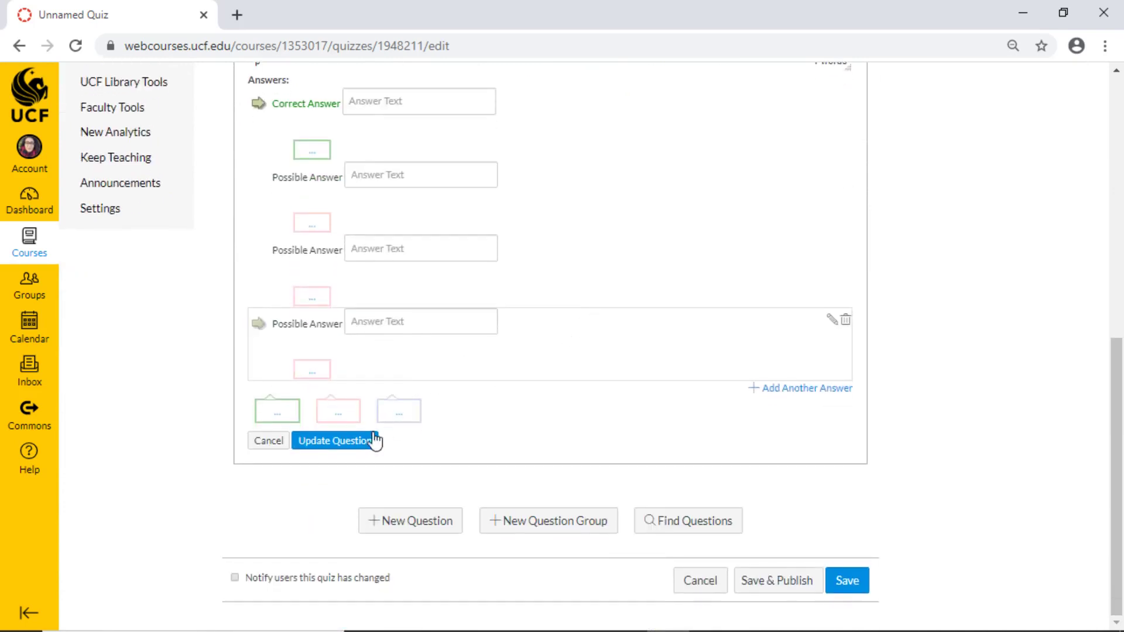
pyautogui.click(331, 441)
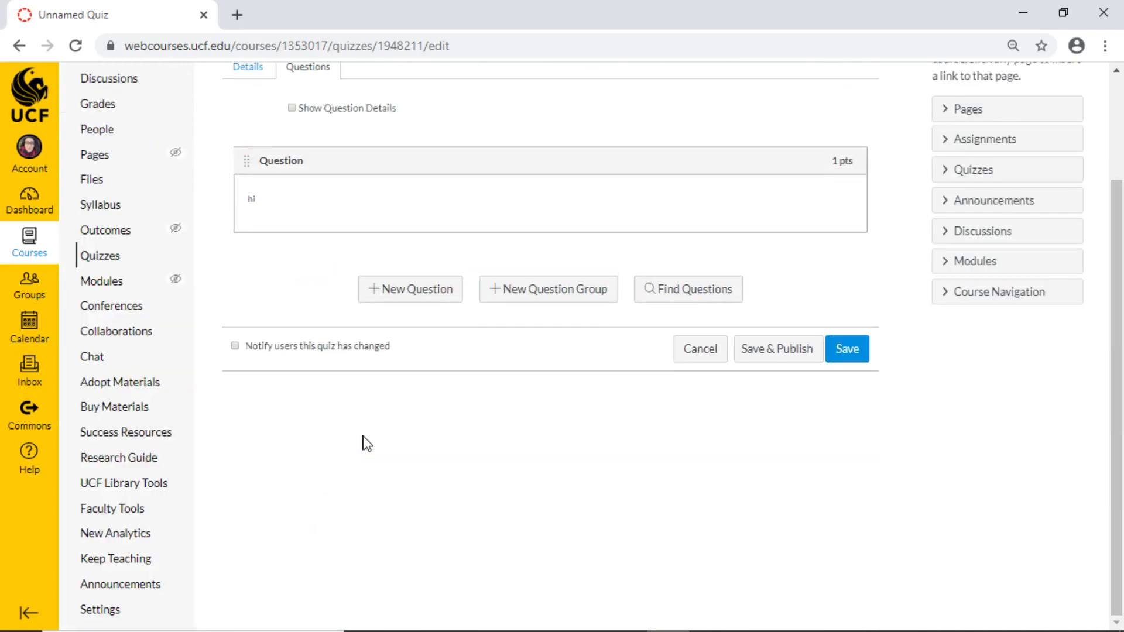
# Return to Quiz 1's Details tab and scroll down to the publish controls.
pyautogui.scroll(1, 349, 181)
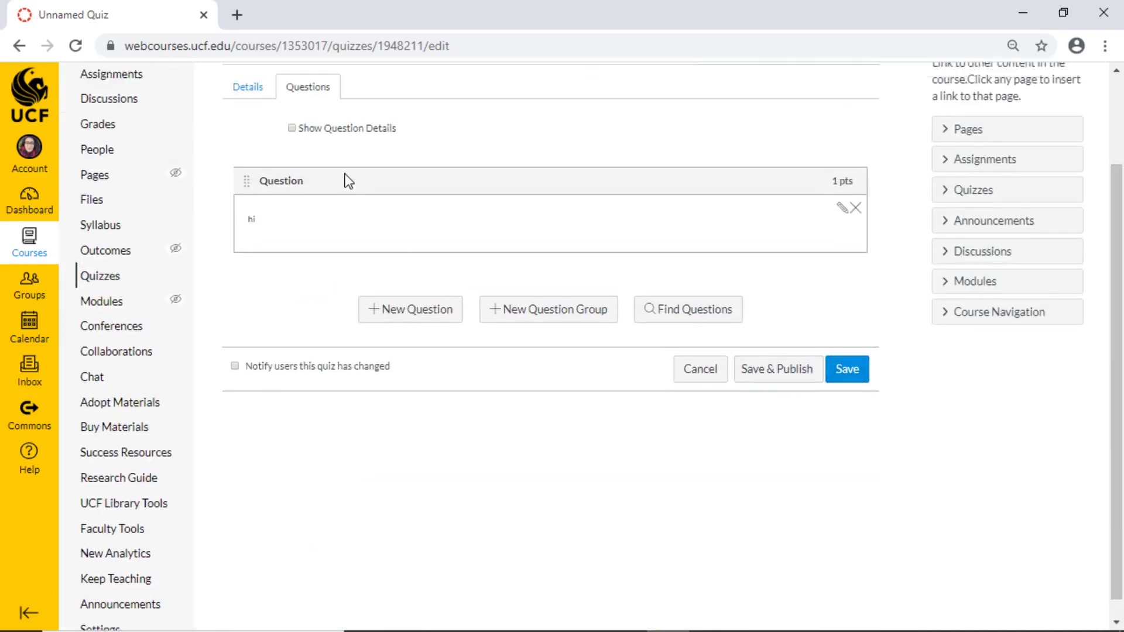
pyautogui.scroll(2, 349, 181)
pyautogui.click(248, 199)
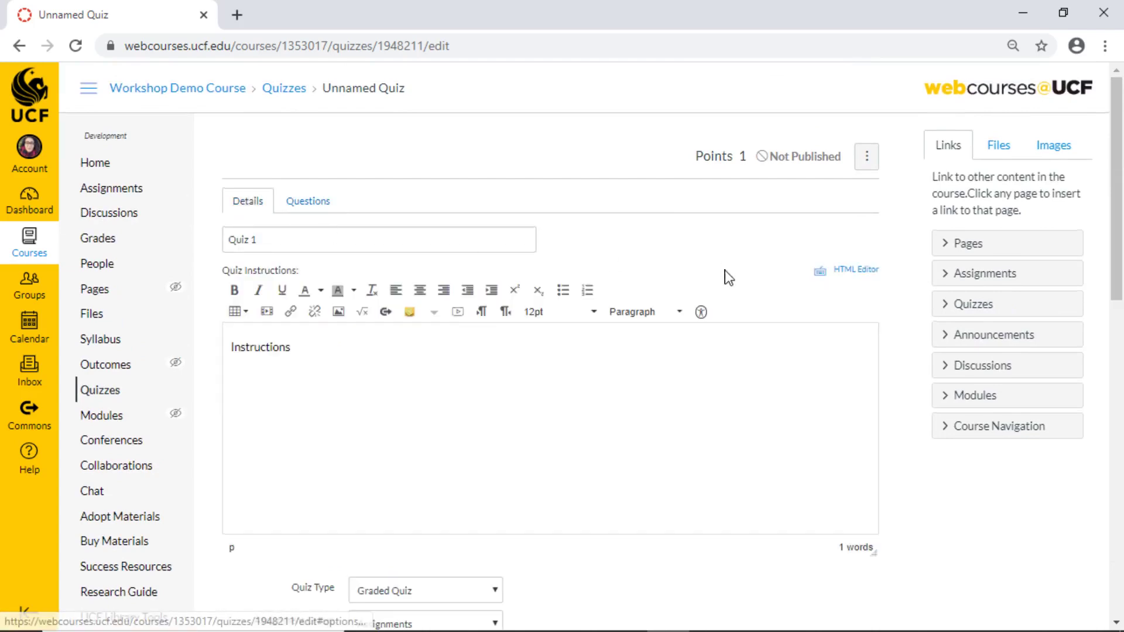
pyautogui.scroll(-9, 748, 324)
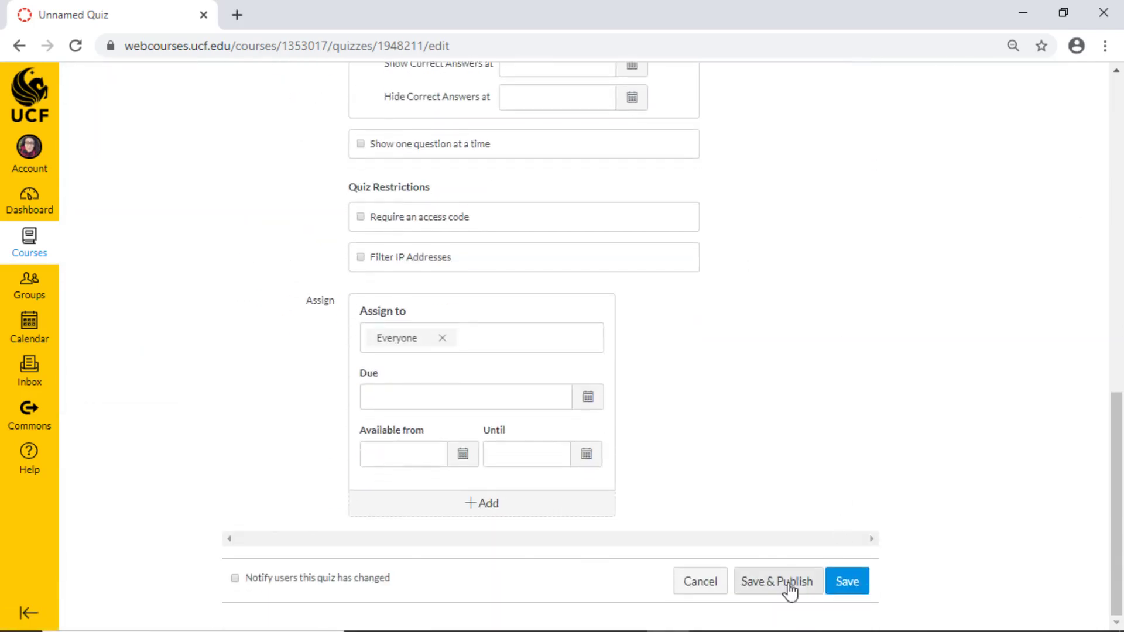
# Publish Quiz 1, then expand the Assignment Notifications and Discussion activity on the course home.
pyautogui.click(792, 582)
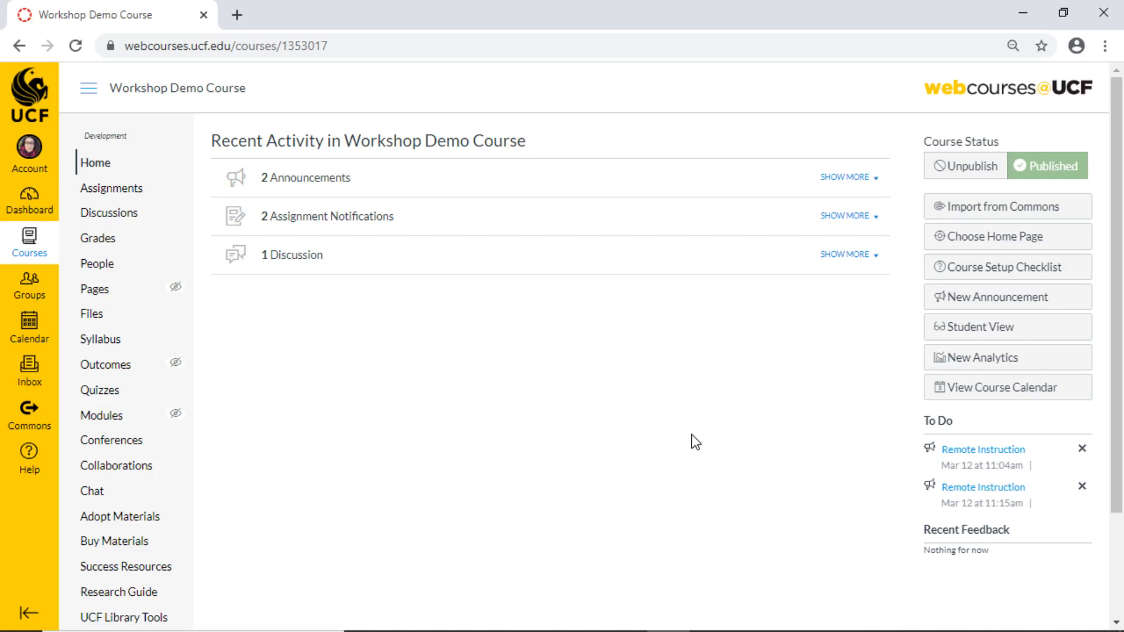
pyautogui.click(845, 215)
pyautogui.click(844, 313)
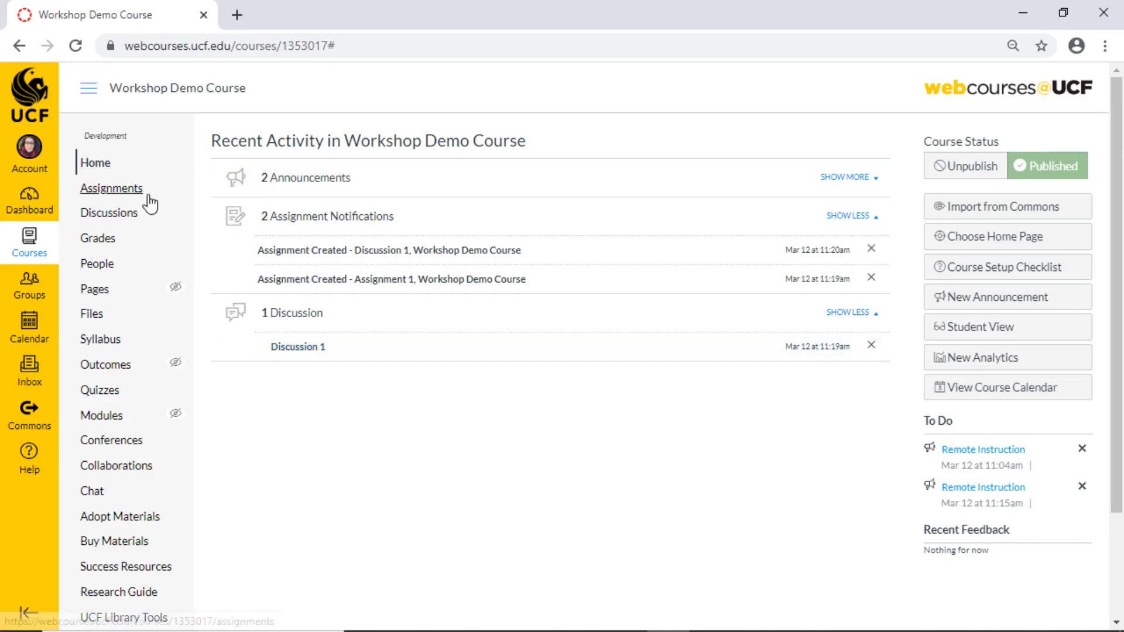
# In the gradebook, open a student's Discussion 1 submission in SpeedGrader, then go to the Discussion 1 topic.
pyautogui.click(132, 240)
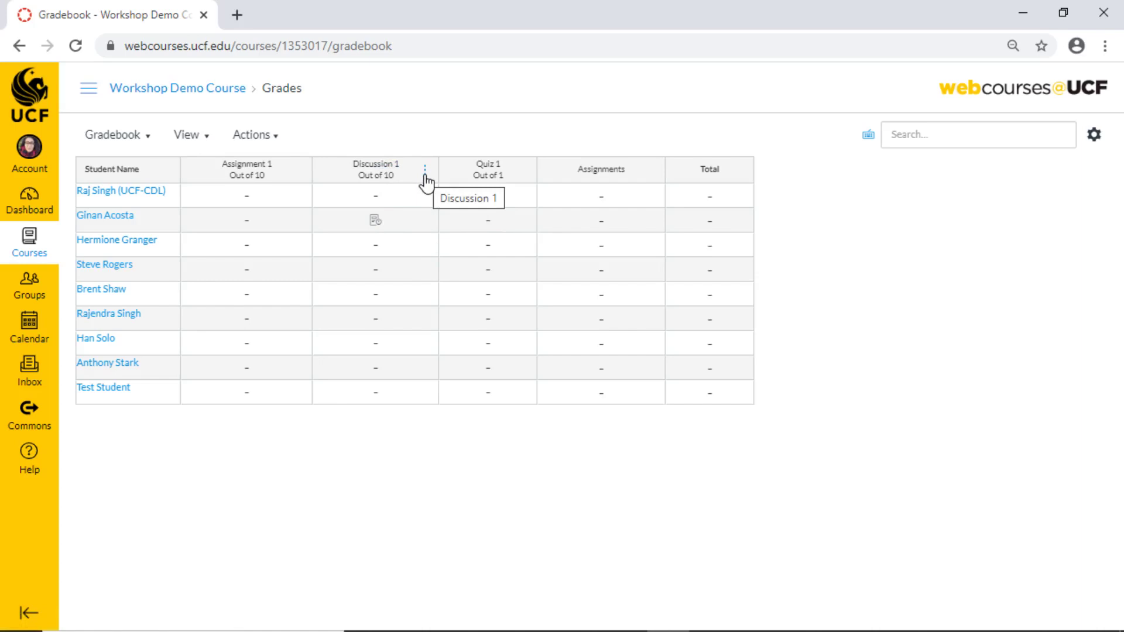
pyautogui.click(425, 170)
pyautogui.click(427, 147)
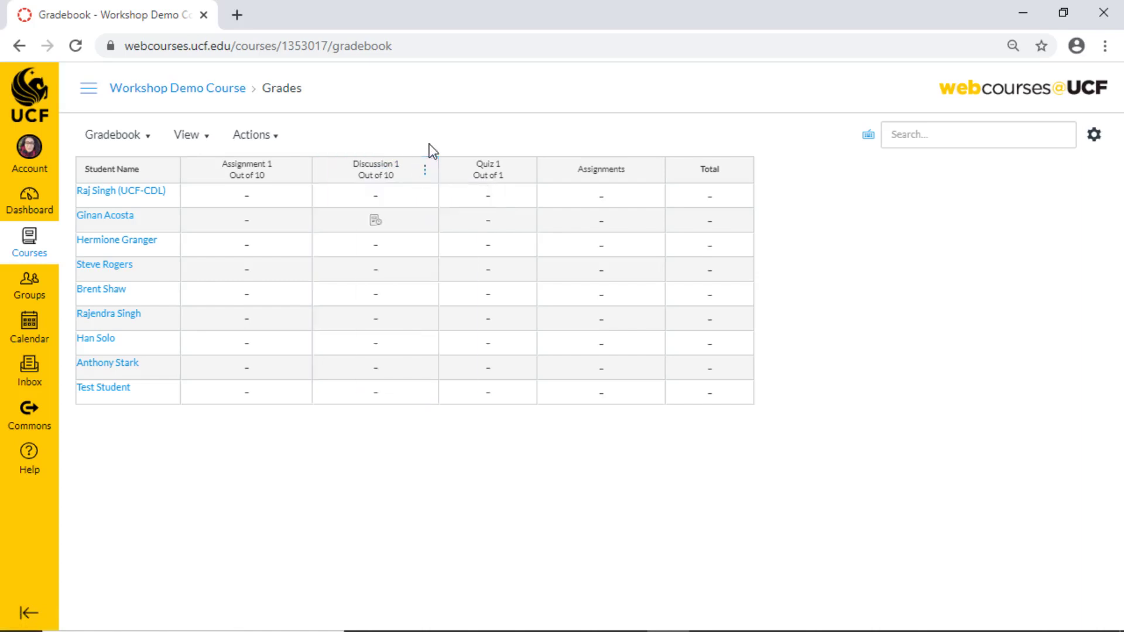
pyautogui.click(377, 222)
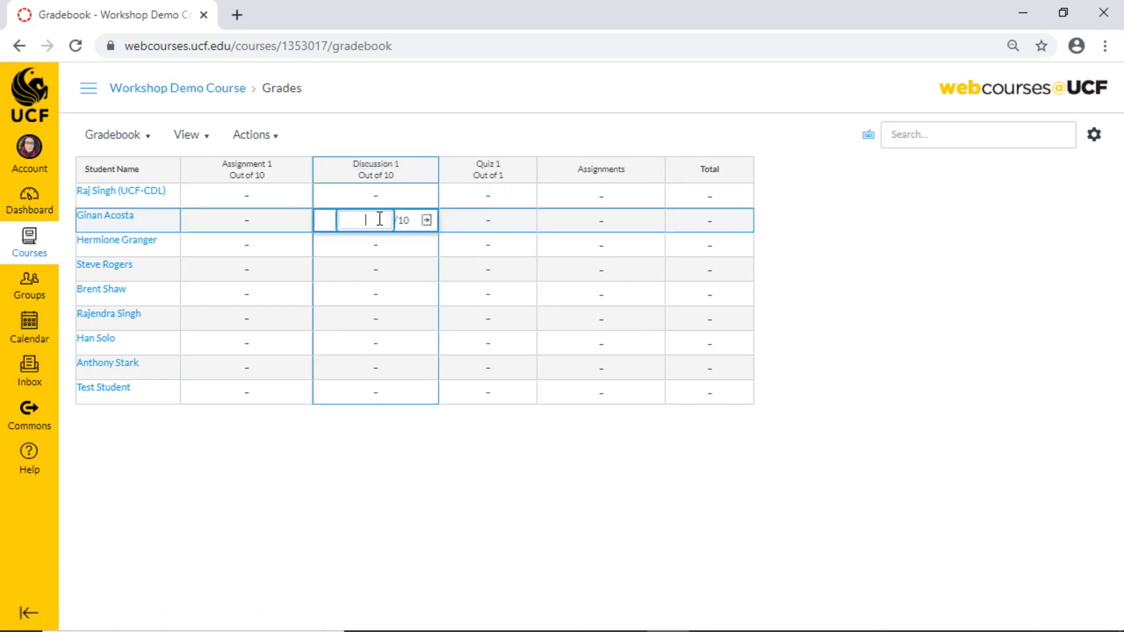
pyautogui.click(426, 222)
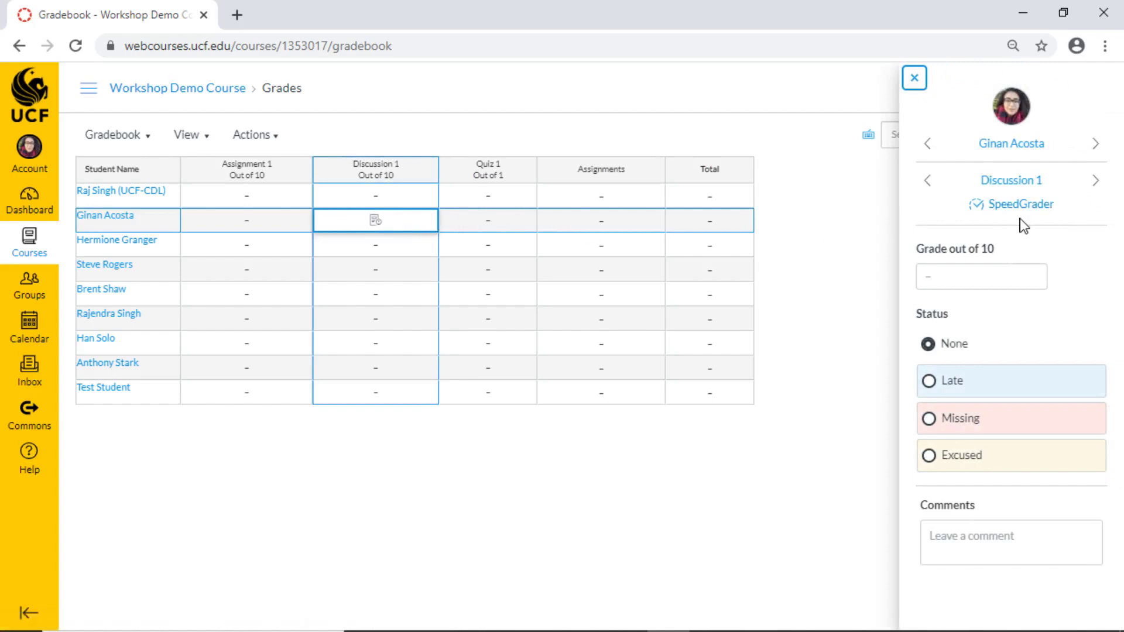
pyautogui.click(1004, 209)
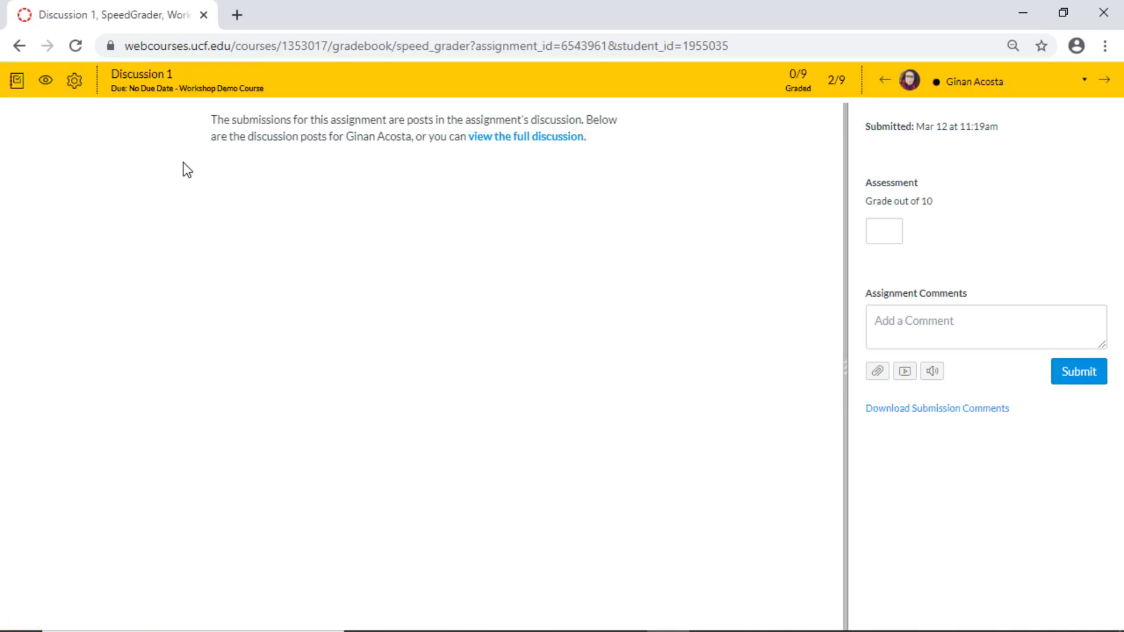
pyautogui.click(158, 79)
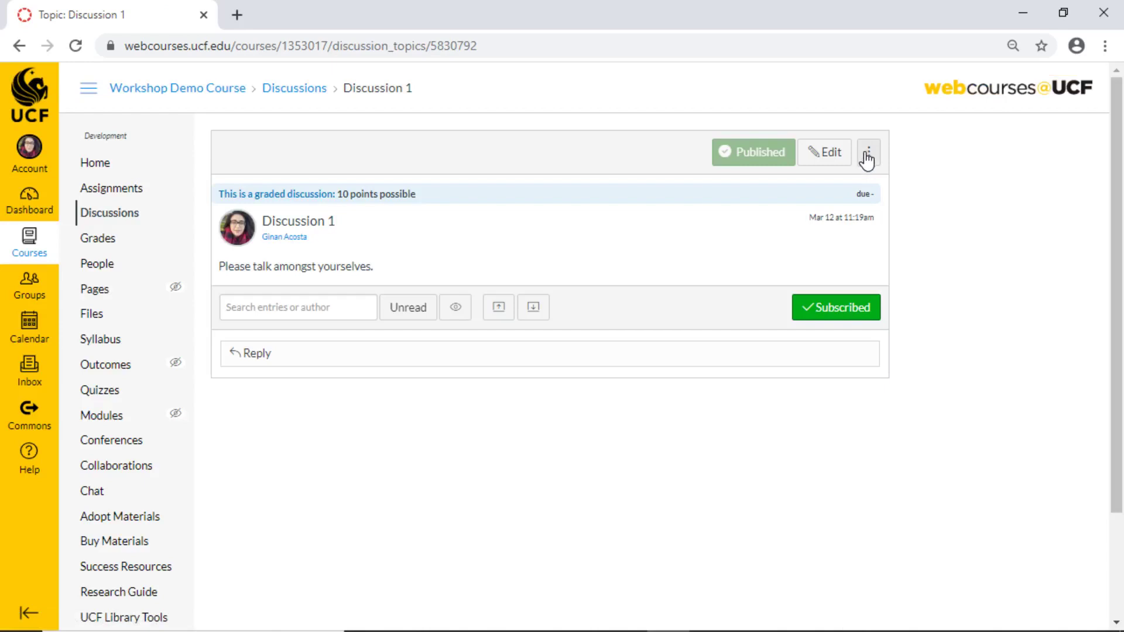
# Open Discussion 1 in SpeedGrader from the discussion's three-dot menu.
pyautogui.click(867, 157)
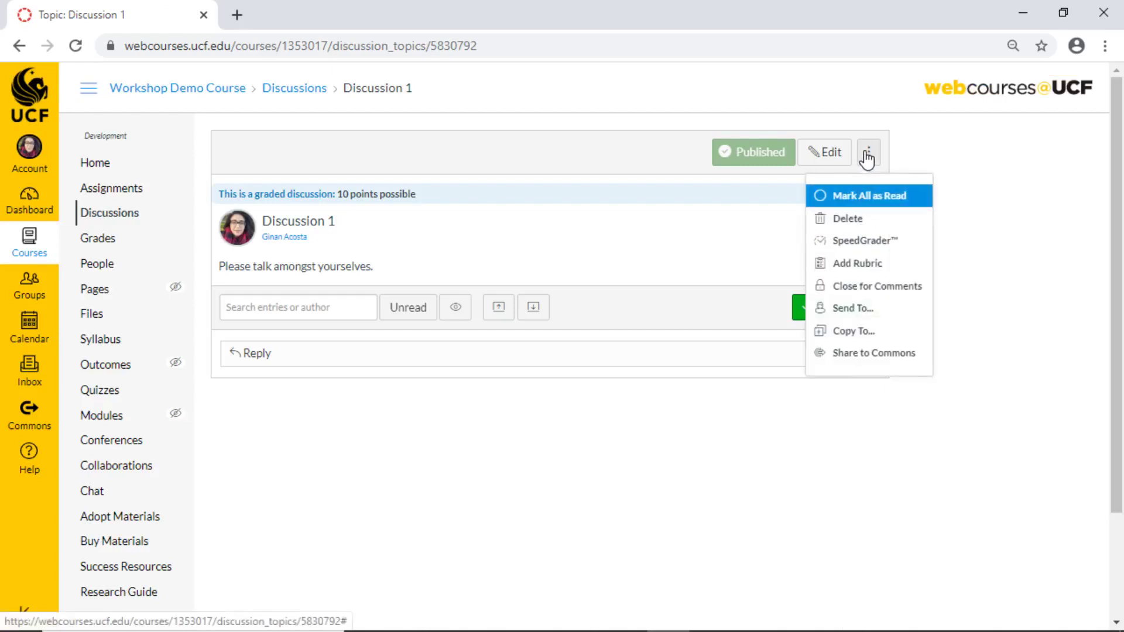
pyautogui.click(893, 240)
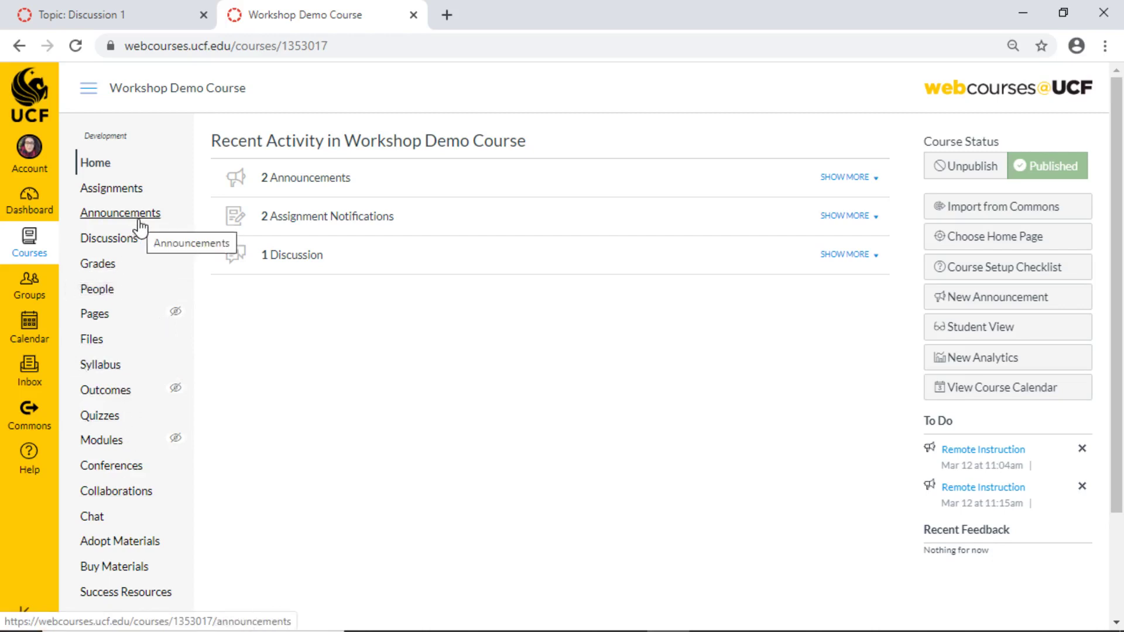
# In the course Navigation settings, disable Outcomes.
pyautogui.scroll(-3, 258, 351)
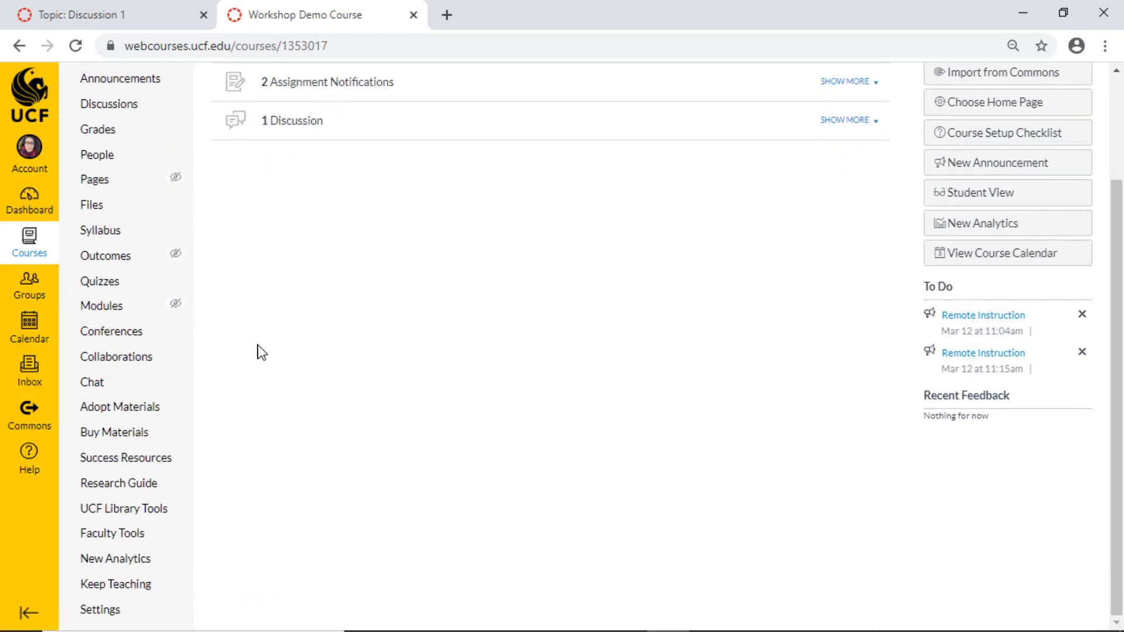
pyautogui.click(149, 610)
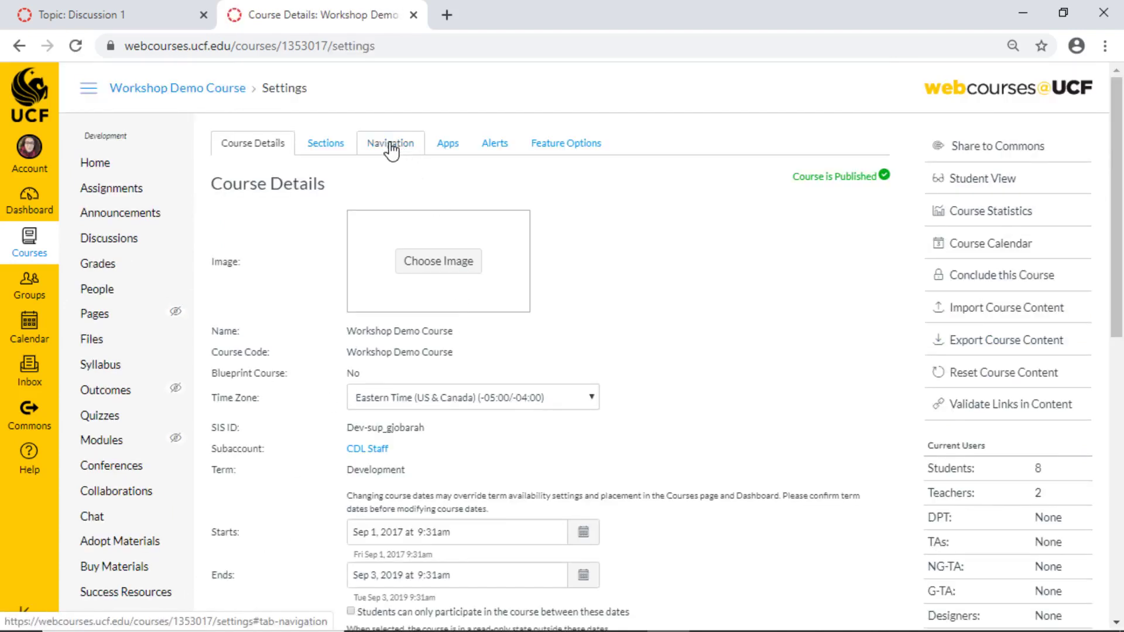
pyautogui.click(391, 148)
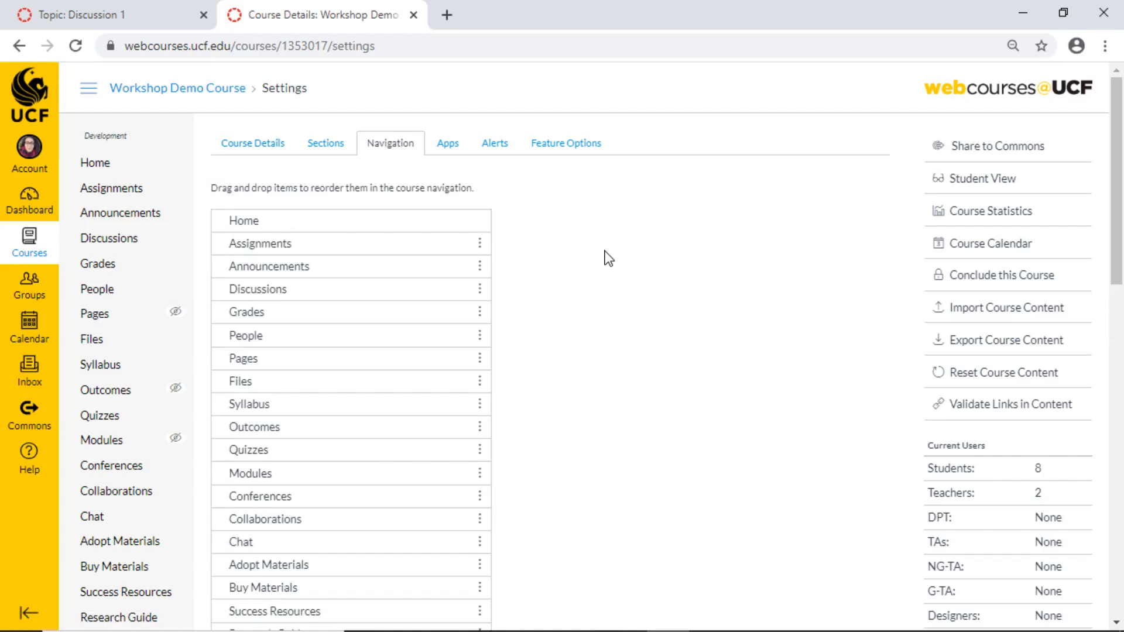
pyautogui.scroll(-1, 607, 258)
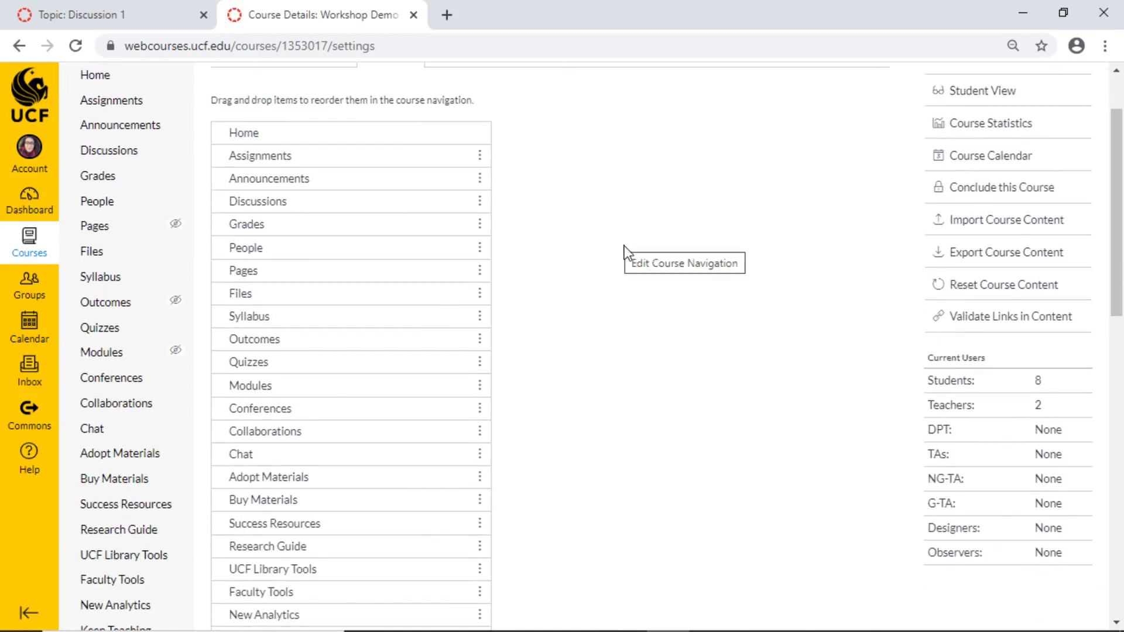
pyautogui.scroll(-1, 555, 243)
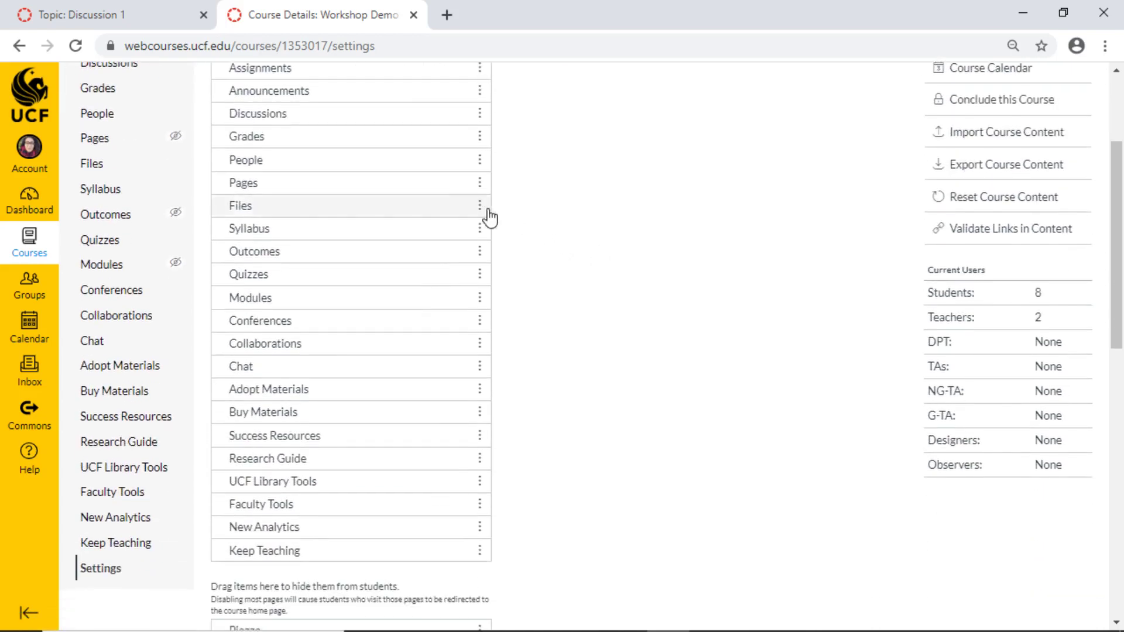
pyautogui.click(479, 249)
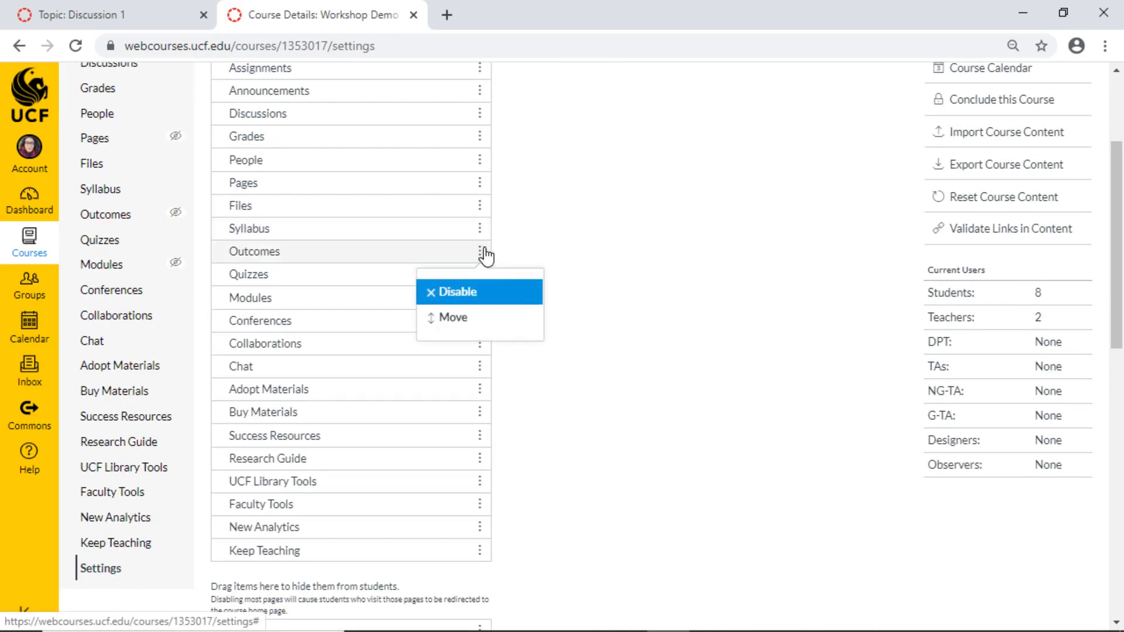
pyautogui.click(502, 292)
# Drag Keep Teaching into the hidden navigation items.
pyautogui.scroll(-6, 637, 371)
pyautogui.moveTo(362, 351); pyautogui.dragTo(438, 469)
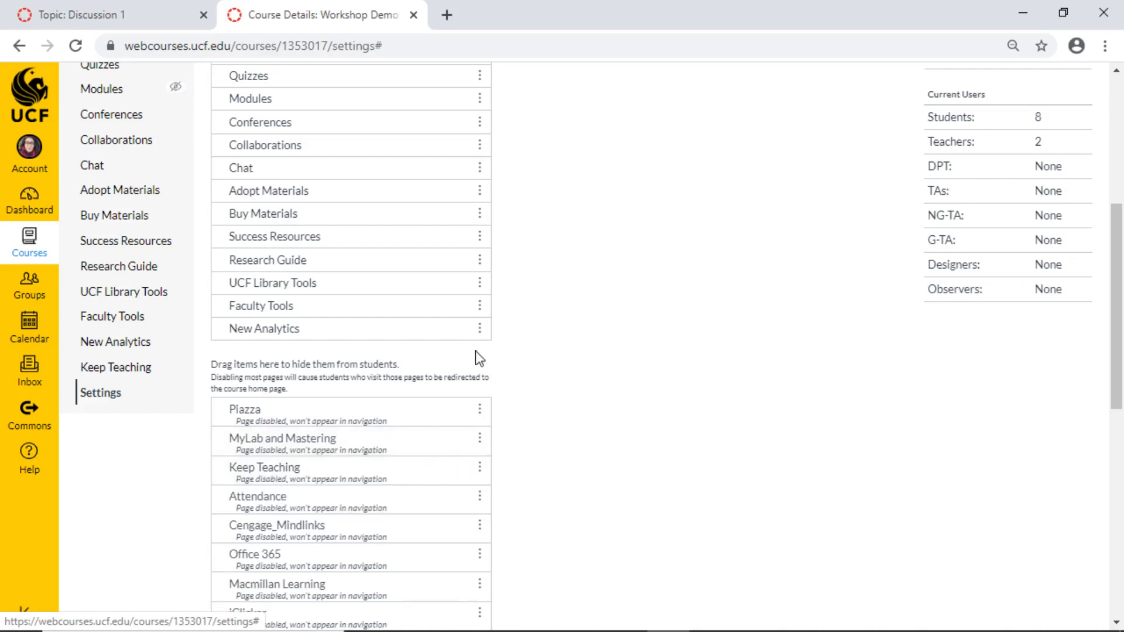
pyautogui.scroll(3, 454, 316)
pyautogui.scroll(-6, 595, 298)
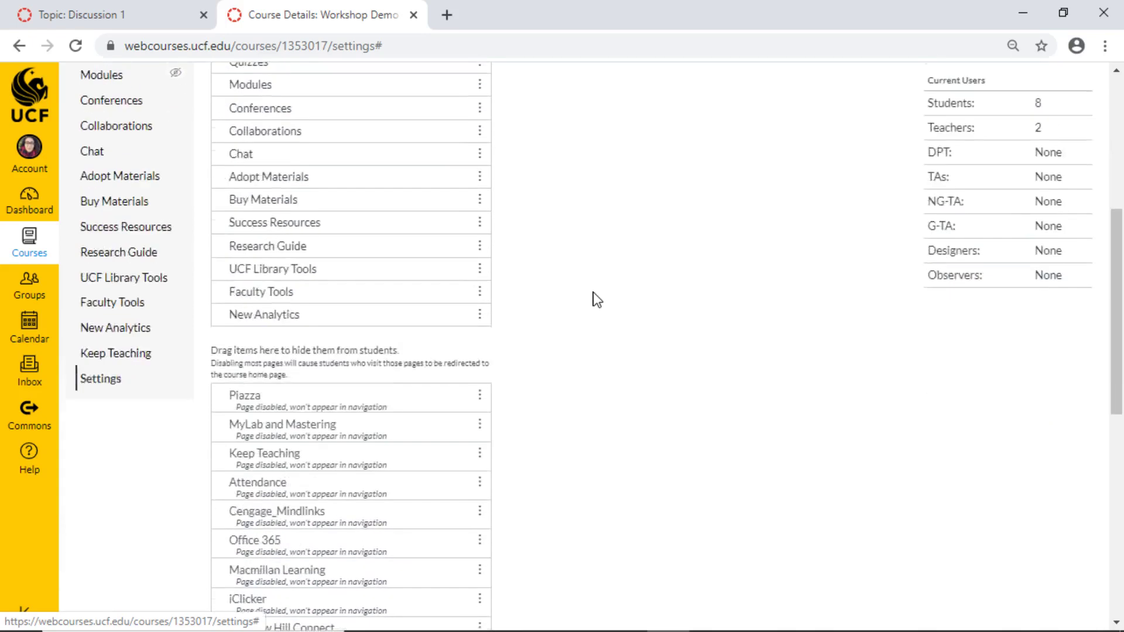
pyautogui.scroll(7, 583, 291)
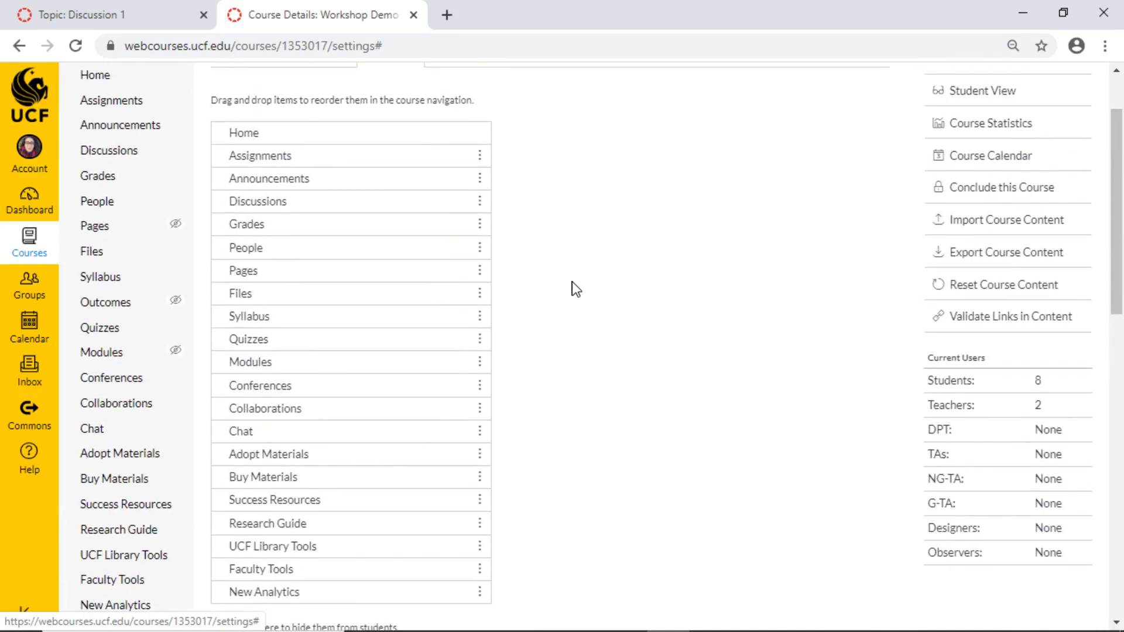
pyautogui.scroll(-10, 583, 291)
pyautogui.scroll(-4, 592, 294)
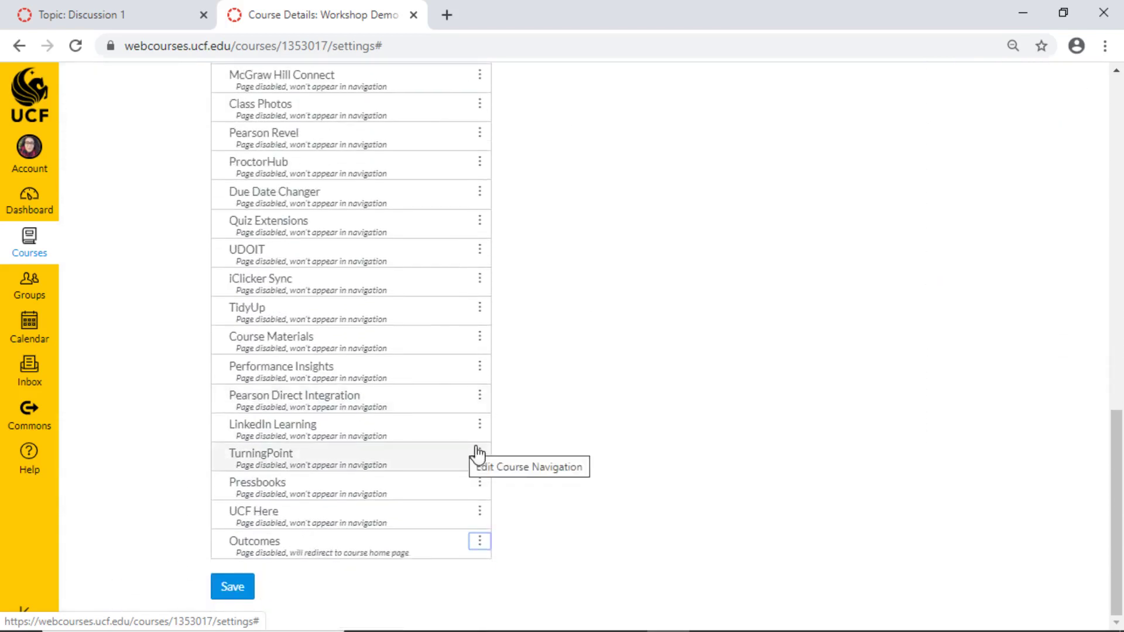
# Save the navigation changes and preview the course in Student View.
pyautogui.click(233, 590)
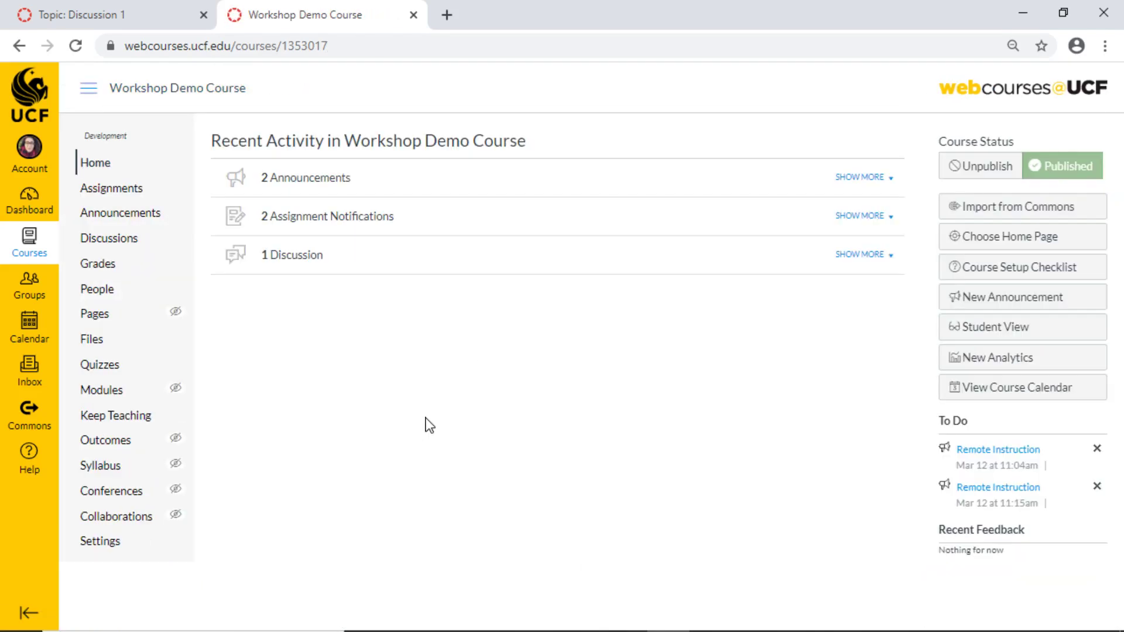
pyautogui.click(1006, 338)
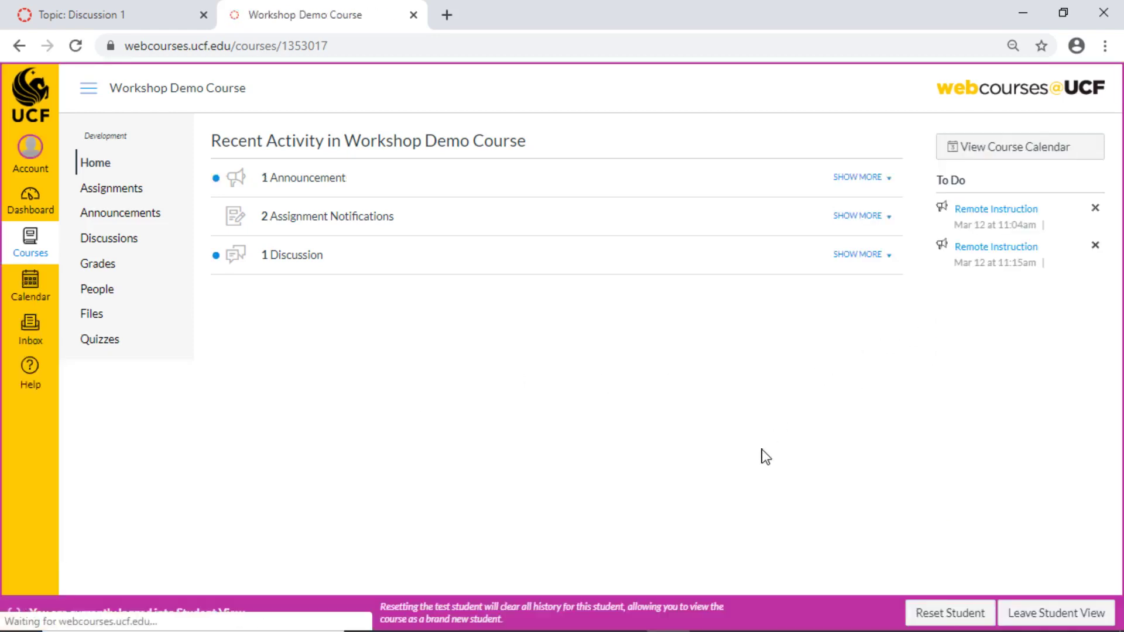